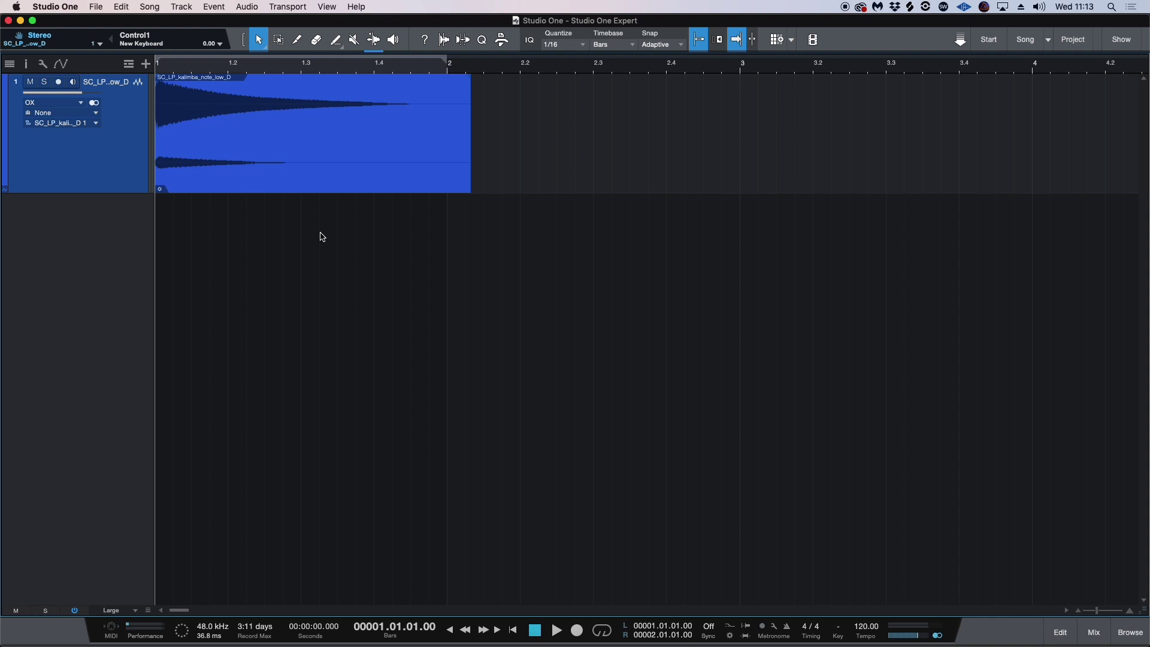
# Select the kalimba audio event on the first track and play it back
pyautogui.click(275, 161)
pyautogui.press('e')
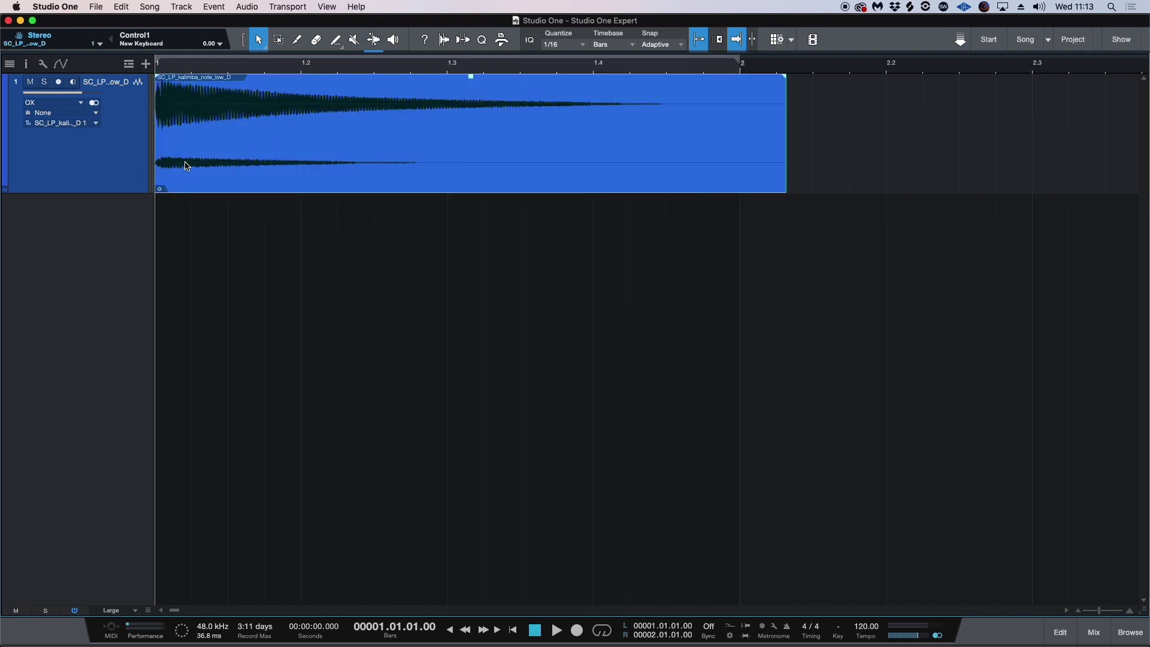
pyautogui.press('w')
pyautogui.press('e')
pyautogui.press('e')
pyautogui.press('w')
pyautogui.press('w')
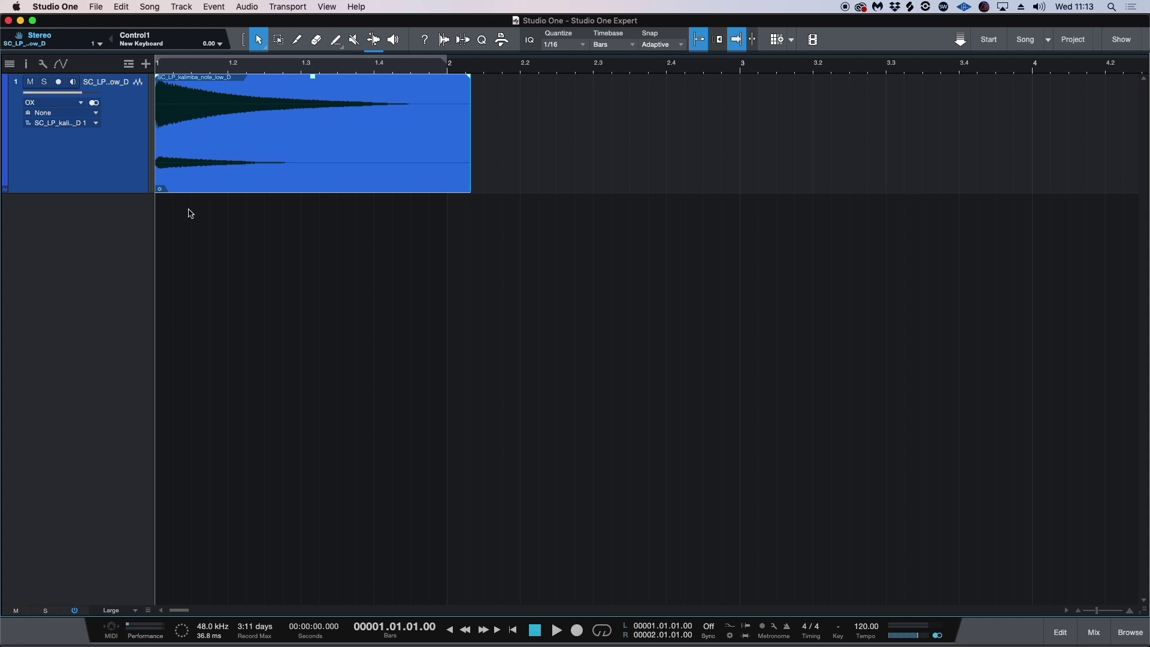
pyautogui.press('space')
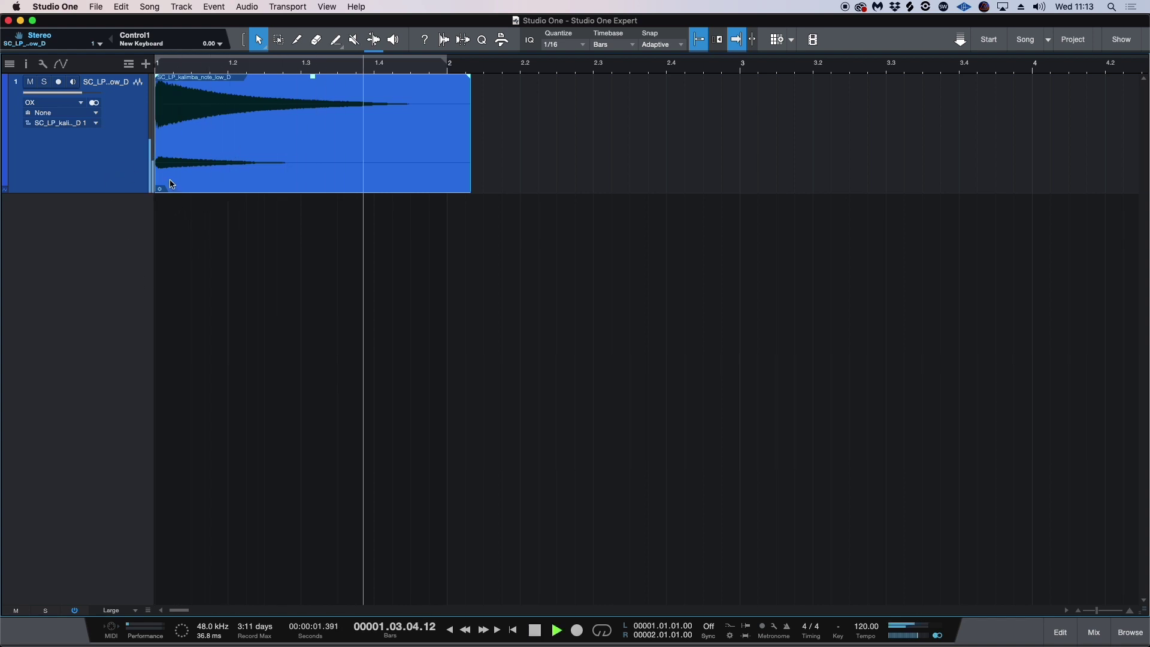
pyautogui.press('space')
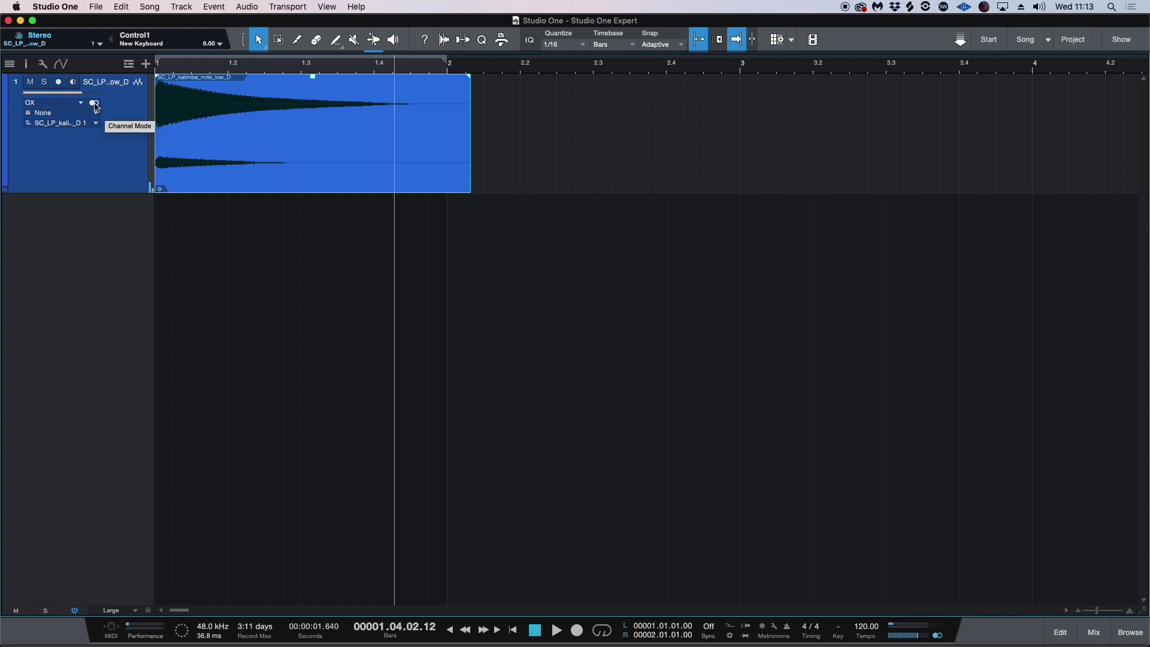
# Mix the kalimba event down to a new track through a mono channel and remove the original track
pyautogui.click(95, 104)
pyautogui.press('alt+super+b')
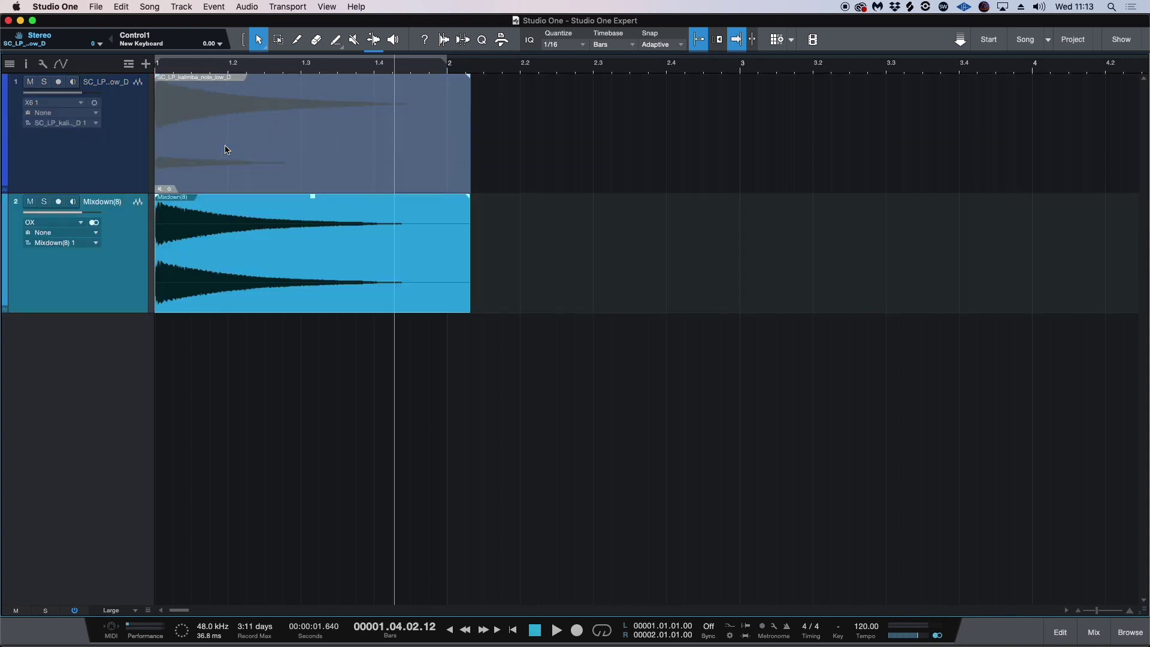
pyautogui.rightClick(133, 163)
pyautogui.click(238, 221)
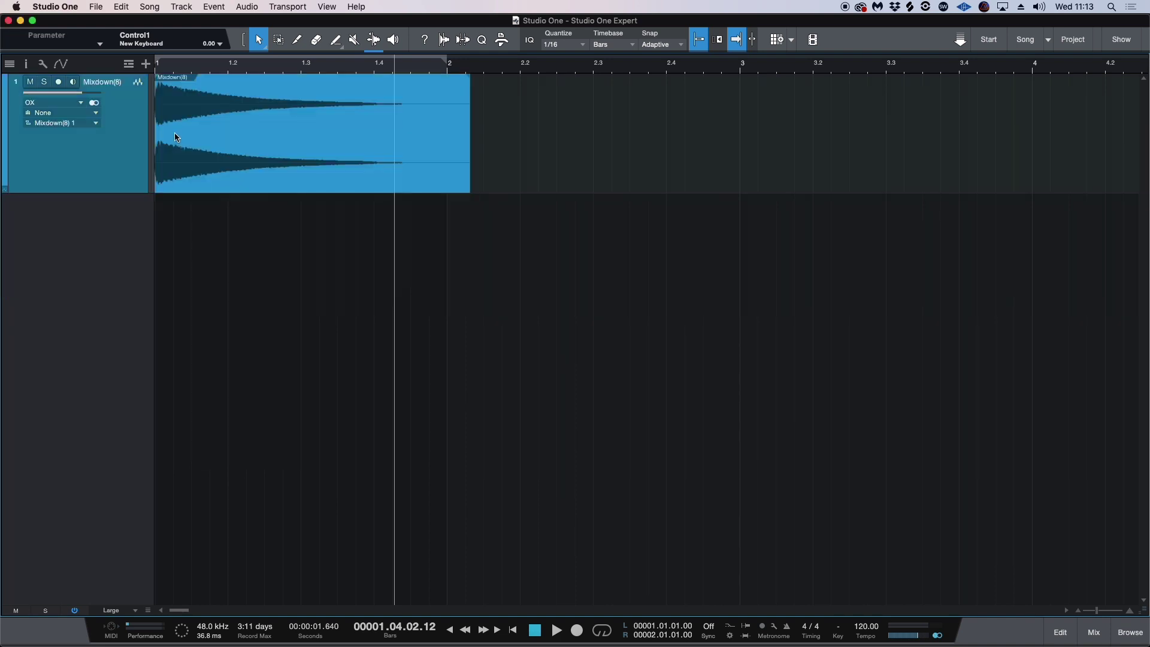
# Show the track inspector and search the insert effects for "red light" and "red"
pyautogui.click(25, 64)
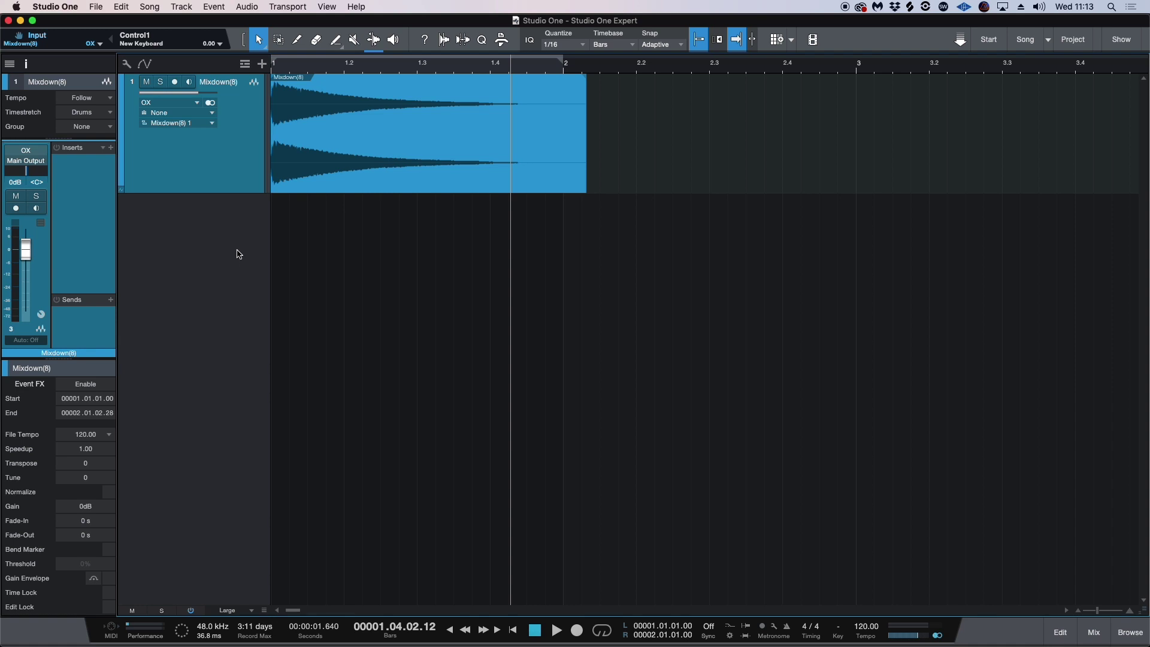
pyautogui.click(111, 147)
pyautogui.write('red')
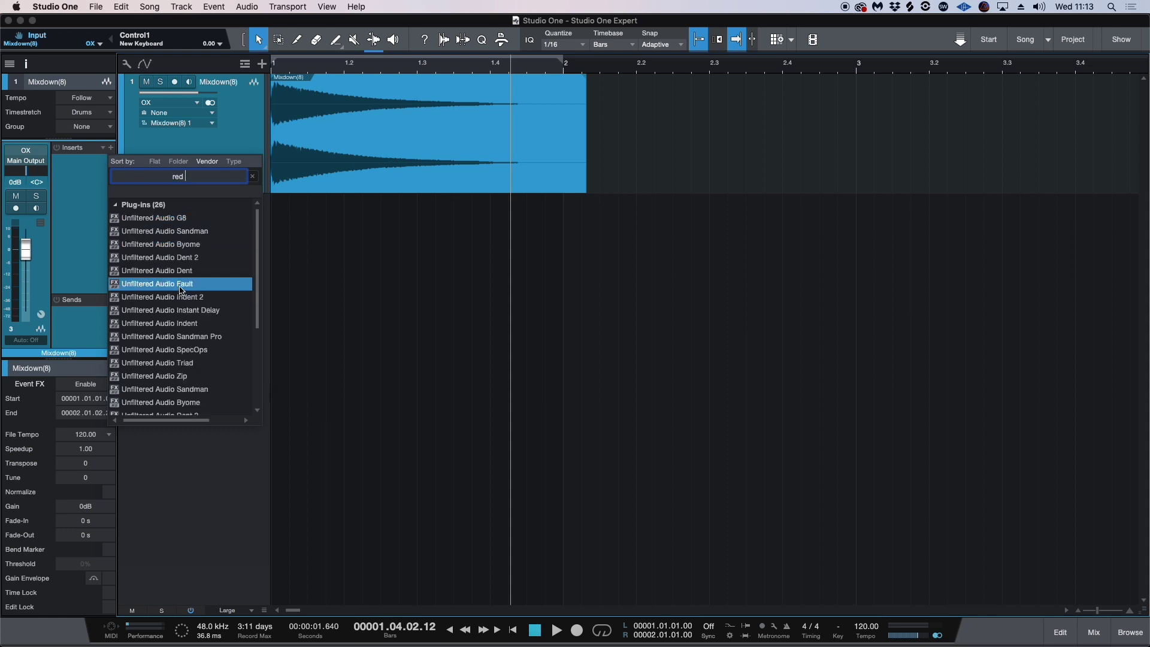
pyautogui.write(' light')
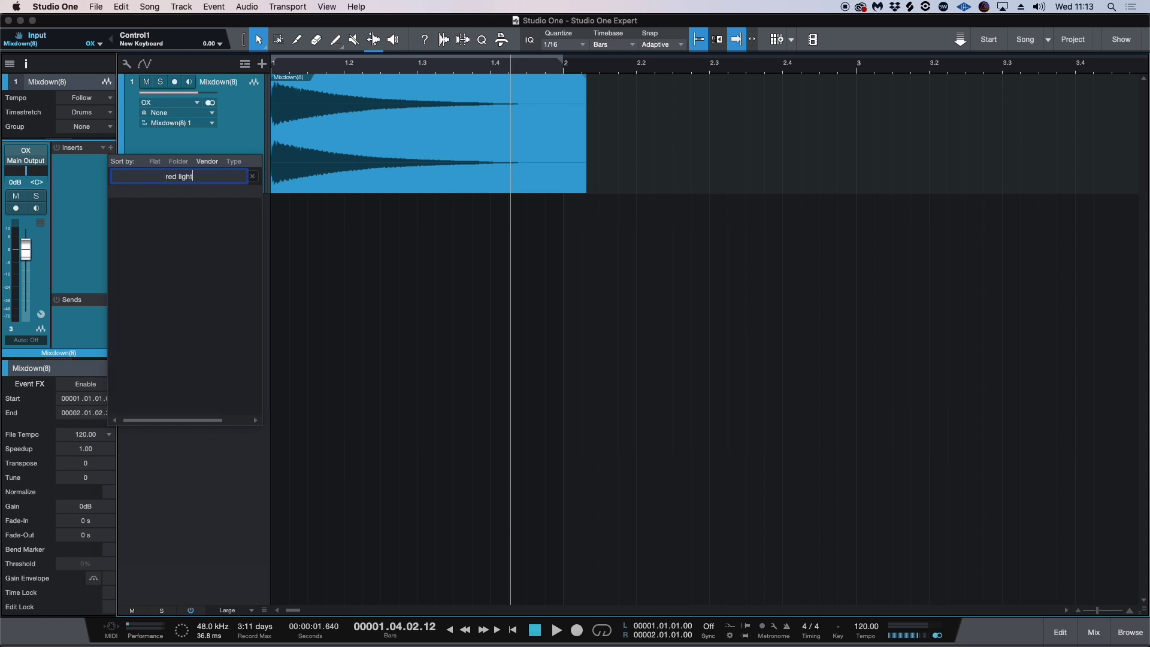
pyautogui.press('BackSpace')
pyautogui.press('BackSpace')
pyautogui.press('BackSpace')
pyautogui.press('BackSpace')
pyautogui.press('BackSpace')
pyautogui.press('BackSpace')
pyautogui.scroll(-3, 191, 324)
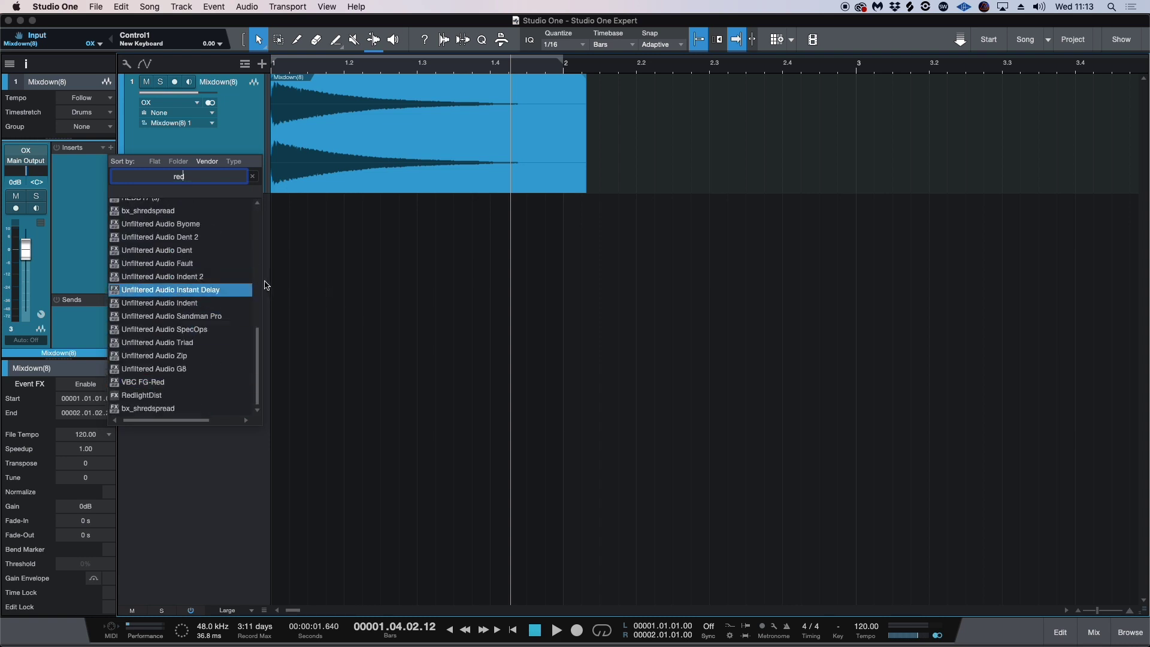
pyautogui.scroll(5, 148, 266)
pyautogui.scroll(5, 146, 267)
pyautogui.click(146, 267)
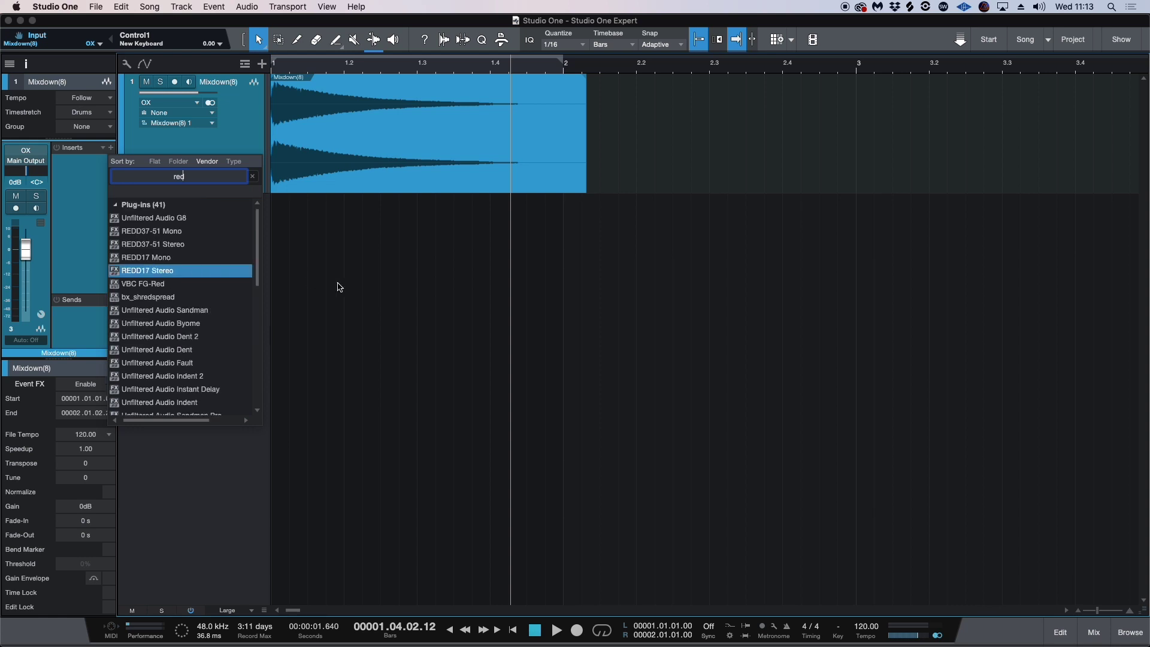
# Insert the RedlightDist effect from the PreSonus effects library on the mixdown track
pyautogui.click(1141, 623)
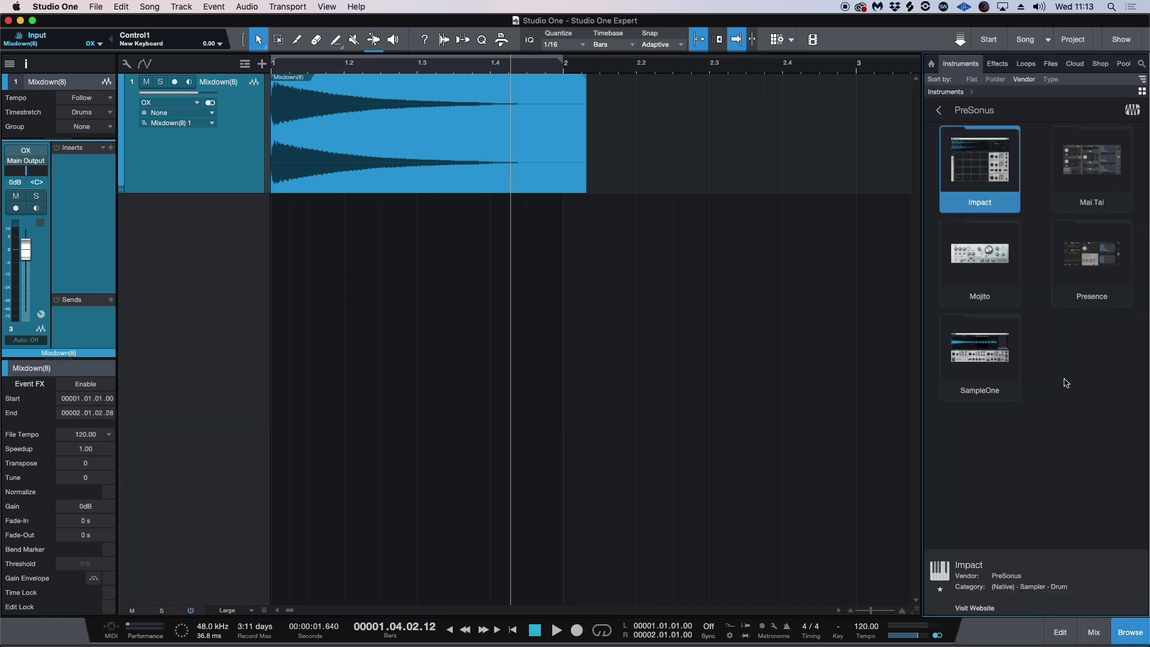
pyautogui.click(997, 63)
pyautogui.scroll(-2, 1011, 424)
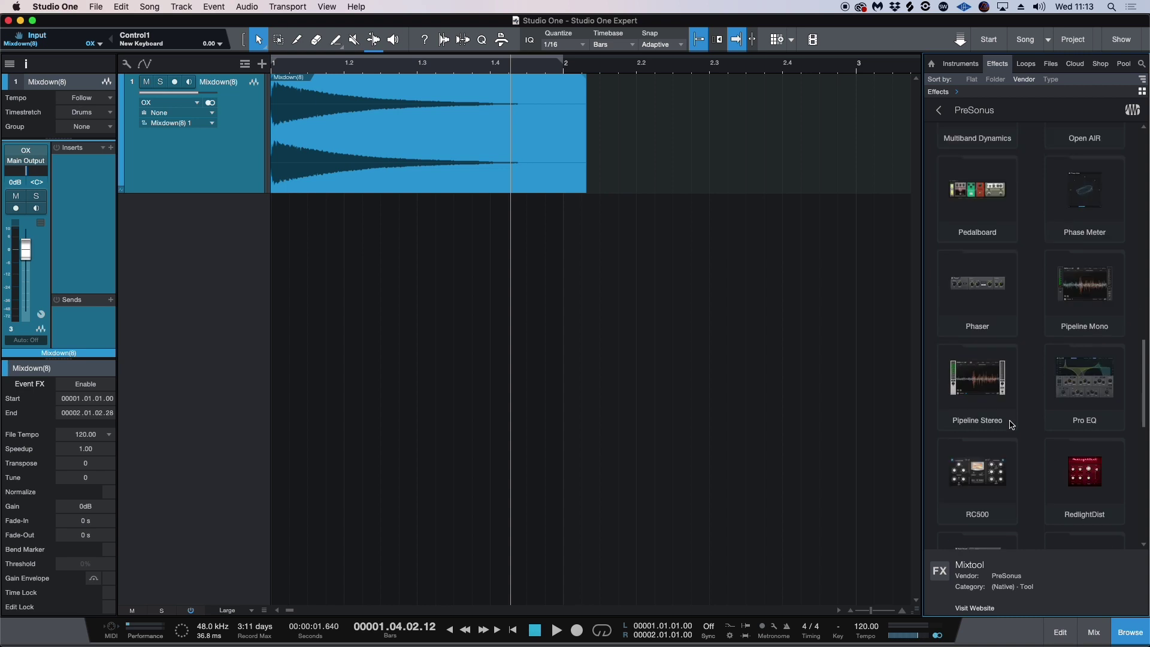
pyautogui.click(997, 388)
pyautogui.moveTo(1084, 473); pyautogui.dragTo(249, 174)
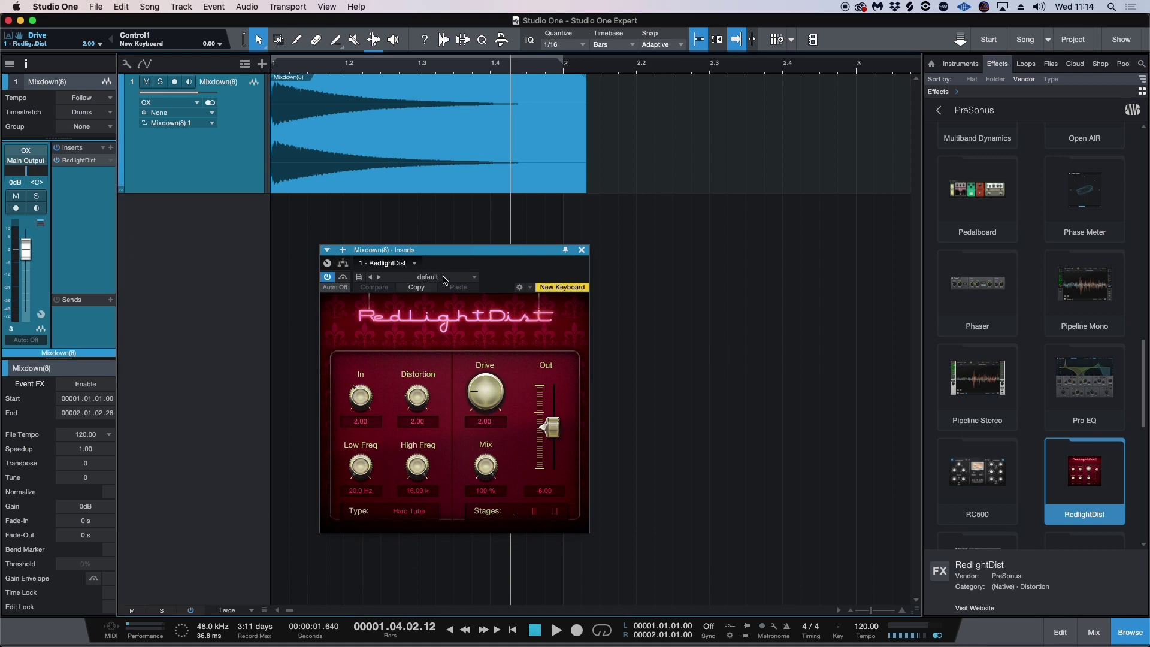
# Look through the list of RedlightDist presets
pyautogui.click(445, 279)
pyautogui.click(445, 280)
pyautogui.click(445, 280)
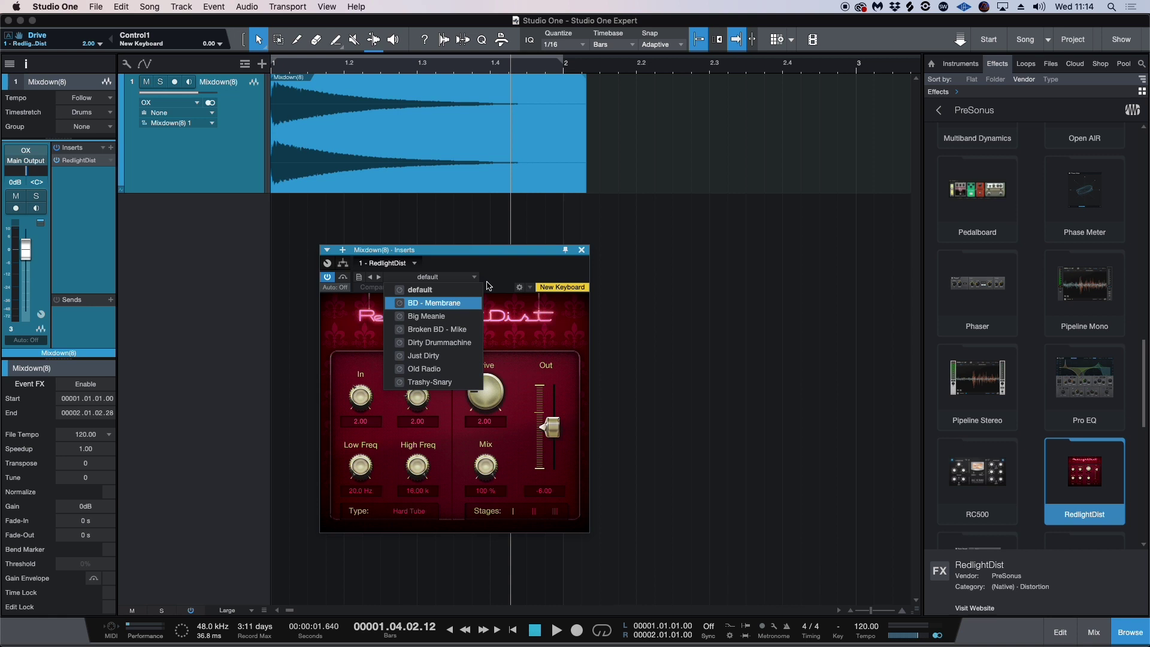
pyautogui.click(513, 275)
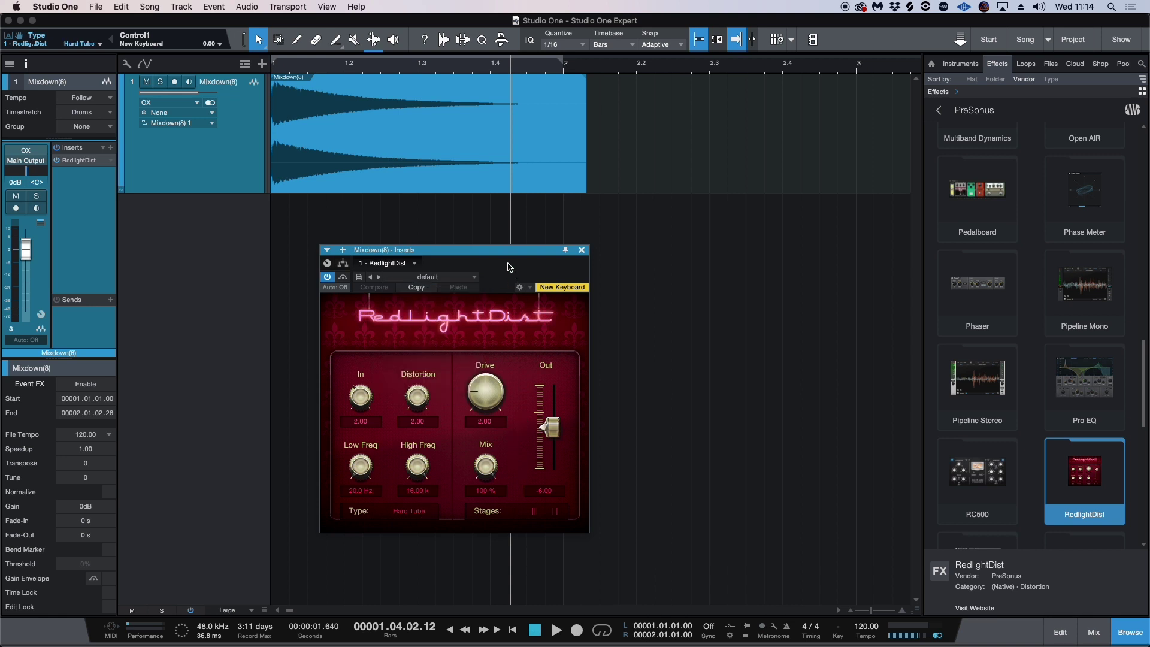
# Set RedlightDist's Mix to about 21.5 % and play the event from the start with looping enabled
pyautogui.press(',')
pyautogui.press('space')
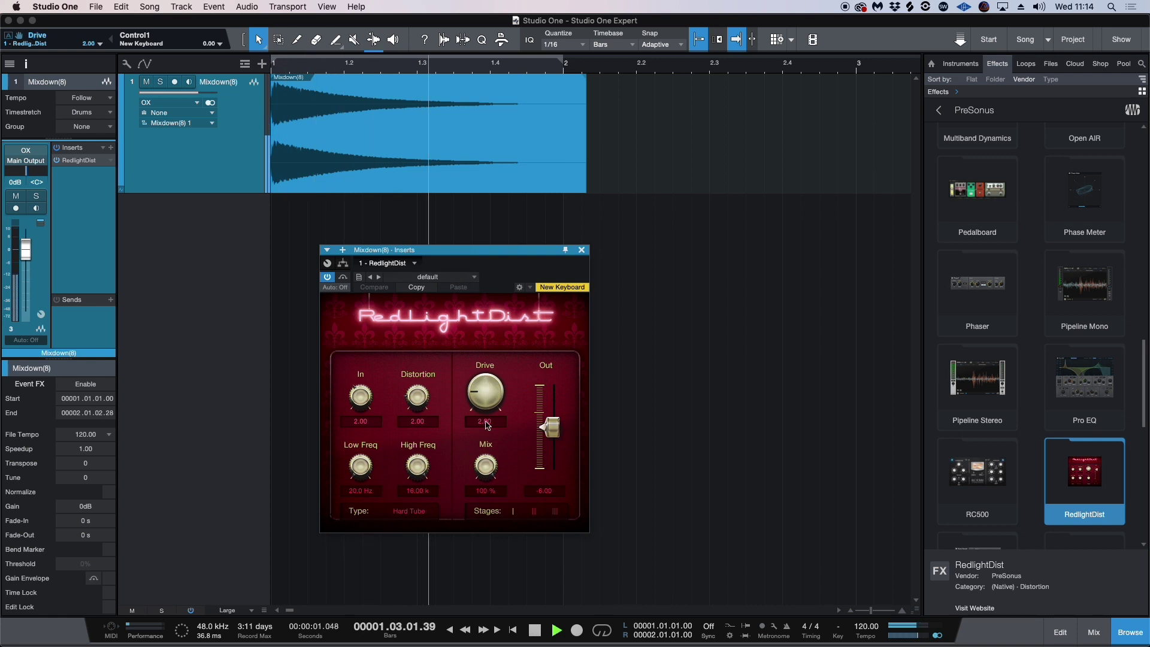
pyautogui.press('space')
pyautogui.moveTo(488, 471); pyautogui.dragTo(479, 547)
pyautogui.press('space')
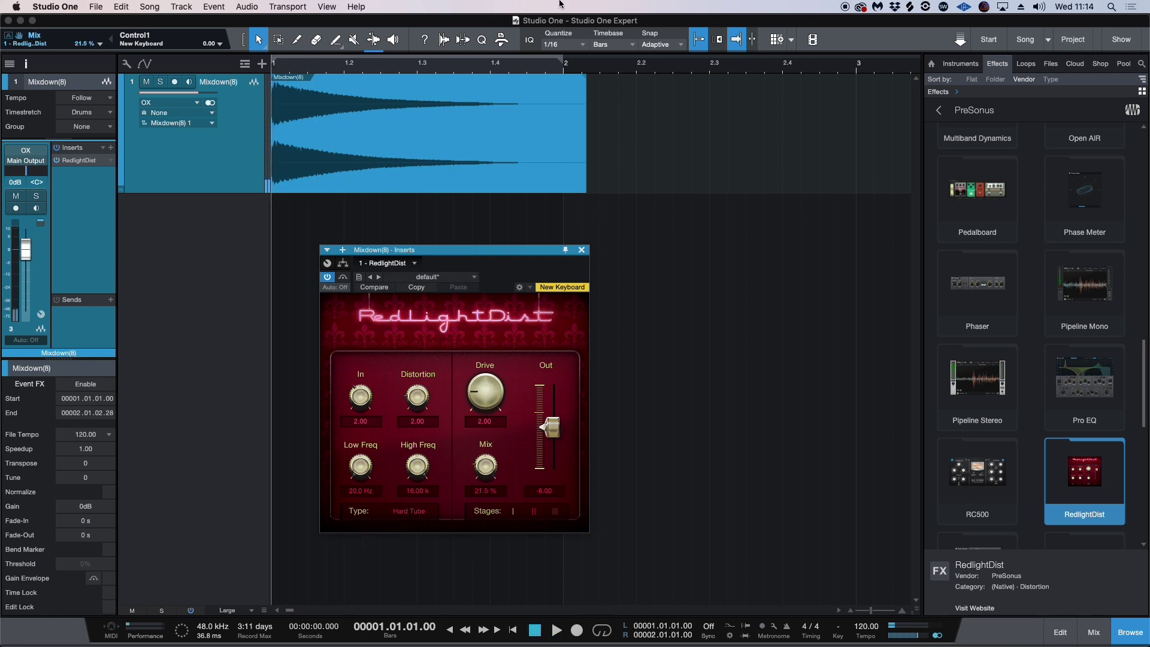
pyautogui.press('/')
pyautogui.press('space')
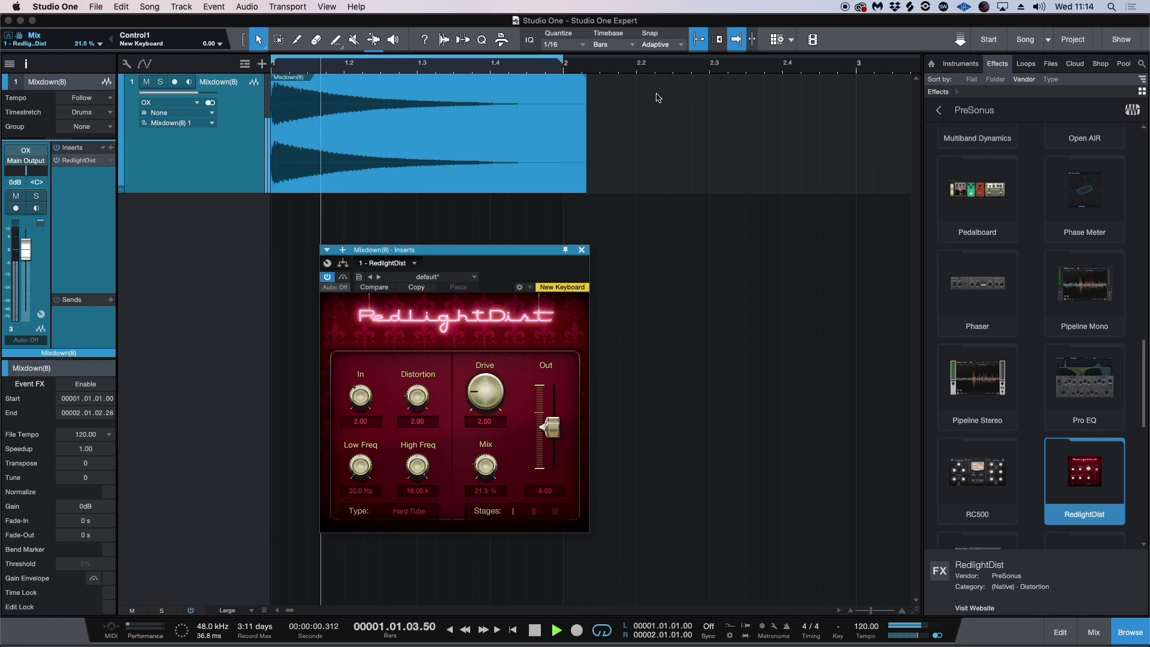
# Set RedlightDist to Transistor type with In -1.78, Low Freq about 79 Hz, High Freq about 6.4 kHz and Mix 24.5 %
pyautogui.moveTo(491, 458); pyautogui.dragTo(491, 453)
pyautogui.moveTo(361, 395); pyautogui.dragTo(360, 411)
pyautogui.click(367, 468)
pyautogui.moveTo(366, 468); pyautogui.dragTo(372, 437)
pyautogui.moveTo(418, 467)
pyautogui.mouseDown()
pyautogui.moveTo(418, 490)
pyautogui.moveTo(371, 457)
pyautogui.moveTo(380, 479)
pyautogui.moveTo(413, 463)
pyautogui.mouseUp()
pyautogui.click(417, 513)
pyautogui.click(419, 562)
pyautogui.moveTo(492, 463); pyautogui.dragTo(492, 467)
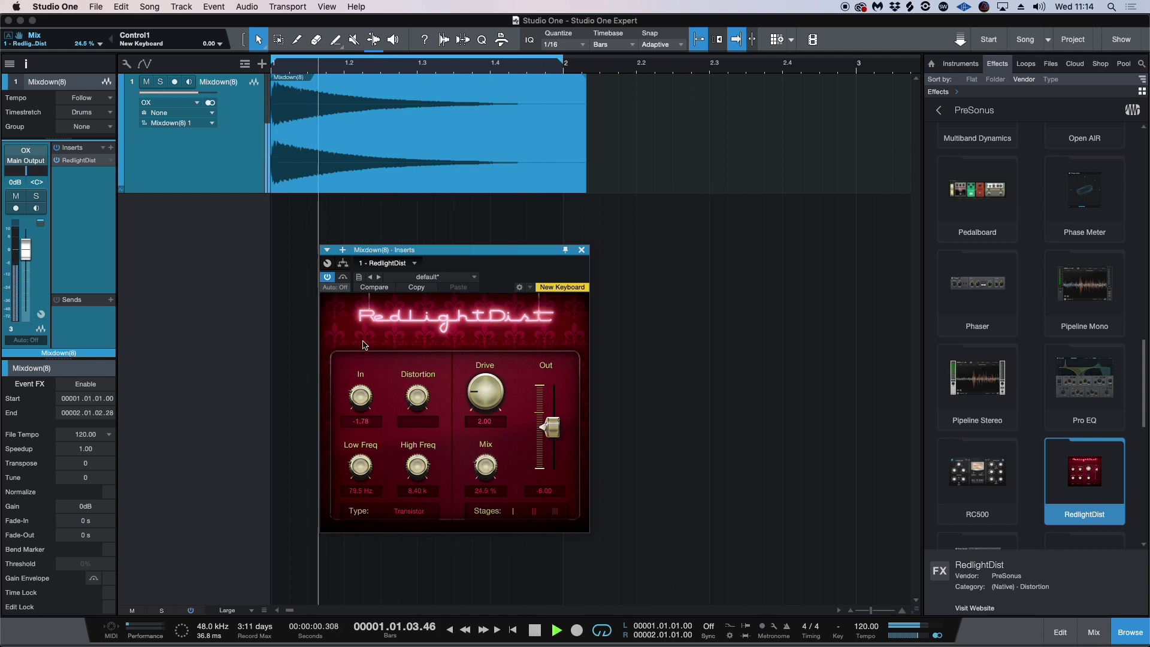
# Compare the sound with RedlightDist bypassed and active, stop playback and close the effect window
pyautogui.click(344, 278)
pyautogui.click(343, 278)
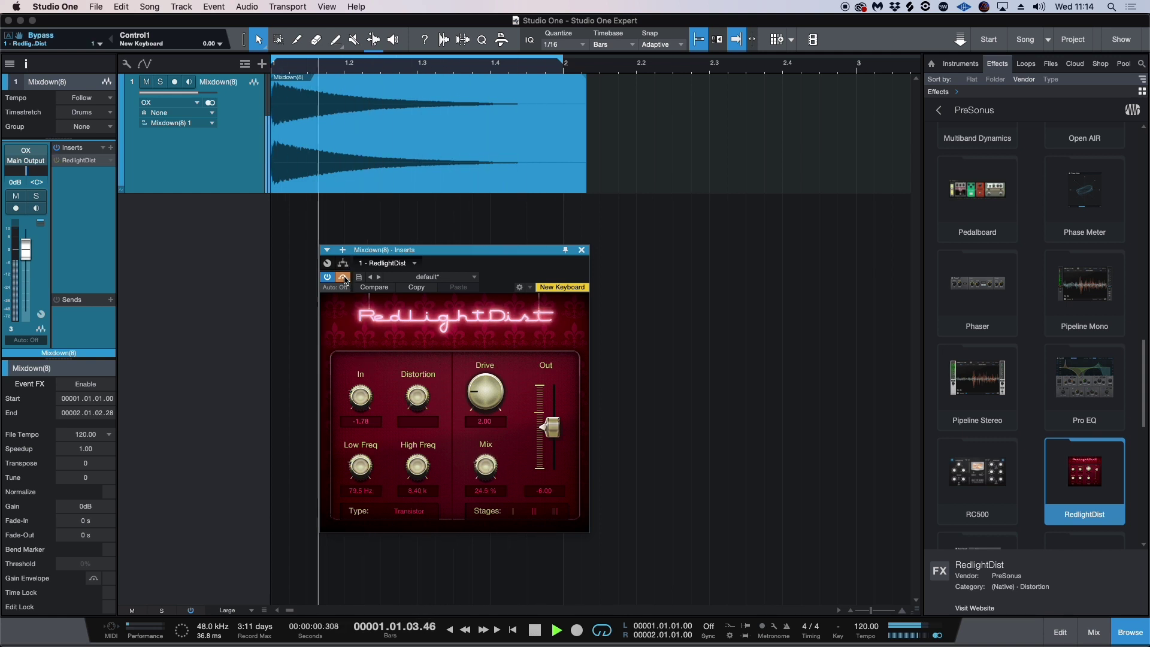
pyautogui.click(344, 278)
pyautogui.click(344, 278)
pyautogui.press('space')
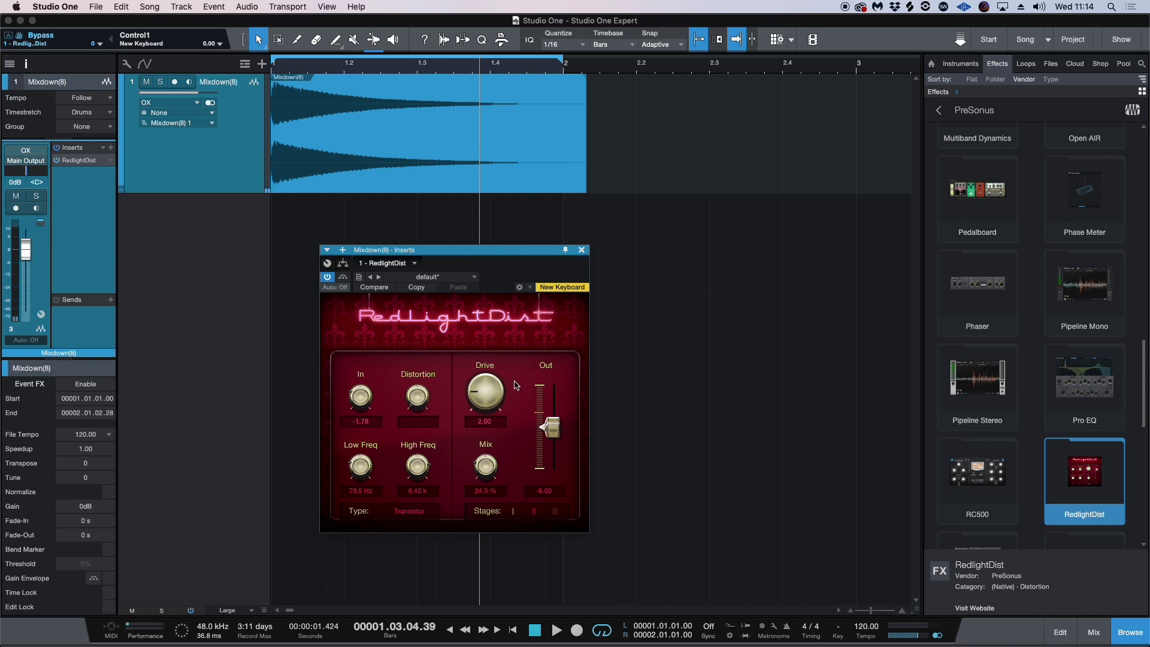
pyautogui.click(581, 252)
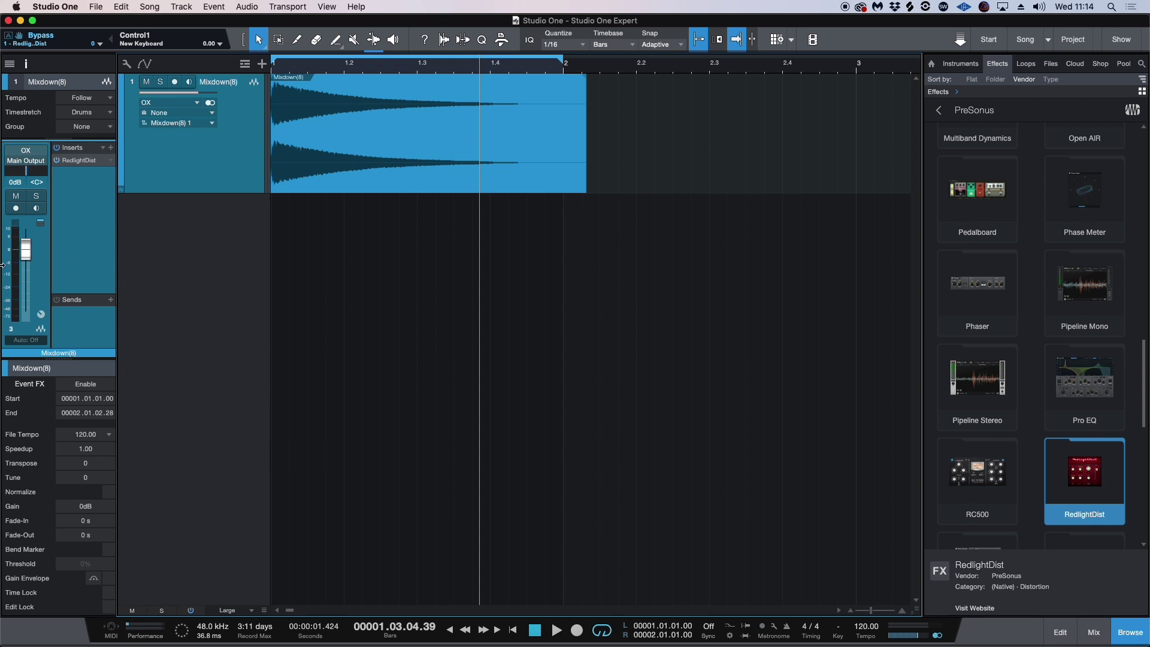
# Insert Pro EQ ahead of RedlightDist, set its low cut to about 102 Hz and start playback
pyautogui.click(111, 148)
pyautogui.press('Escape')
pyautogui.moveTo(1065, 359); pyautogui.dragTo(84, 157)
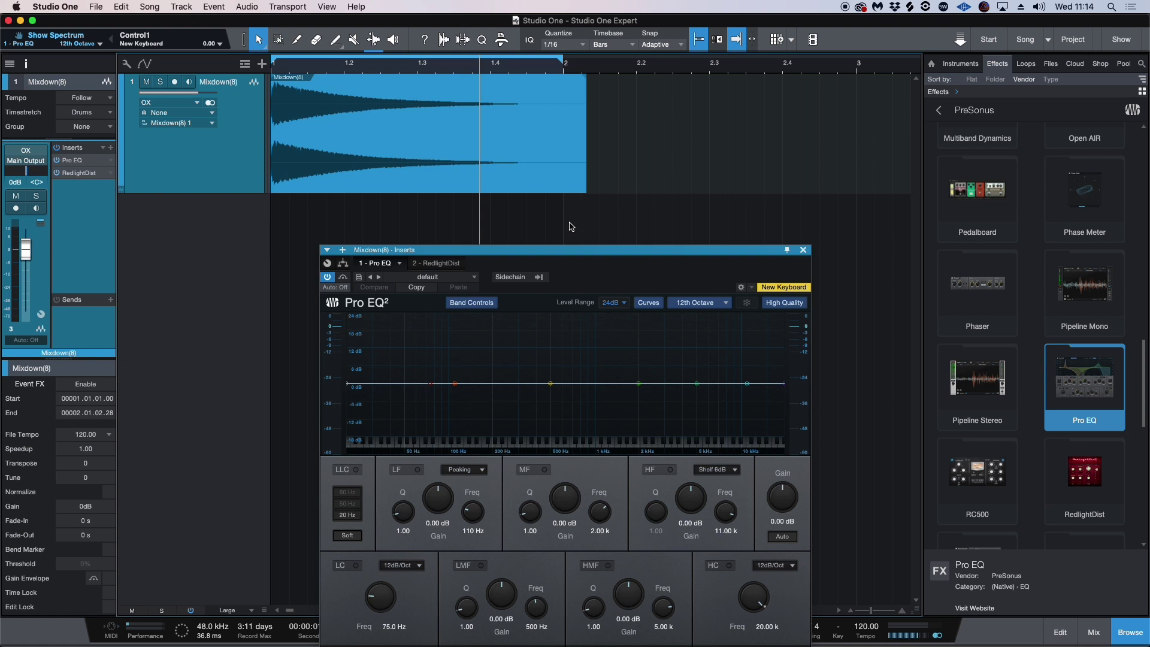
pyautogui.moveTo(440, 331); pyautogui.dragTo(458, 333)
pyautogui.press('space')
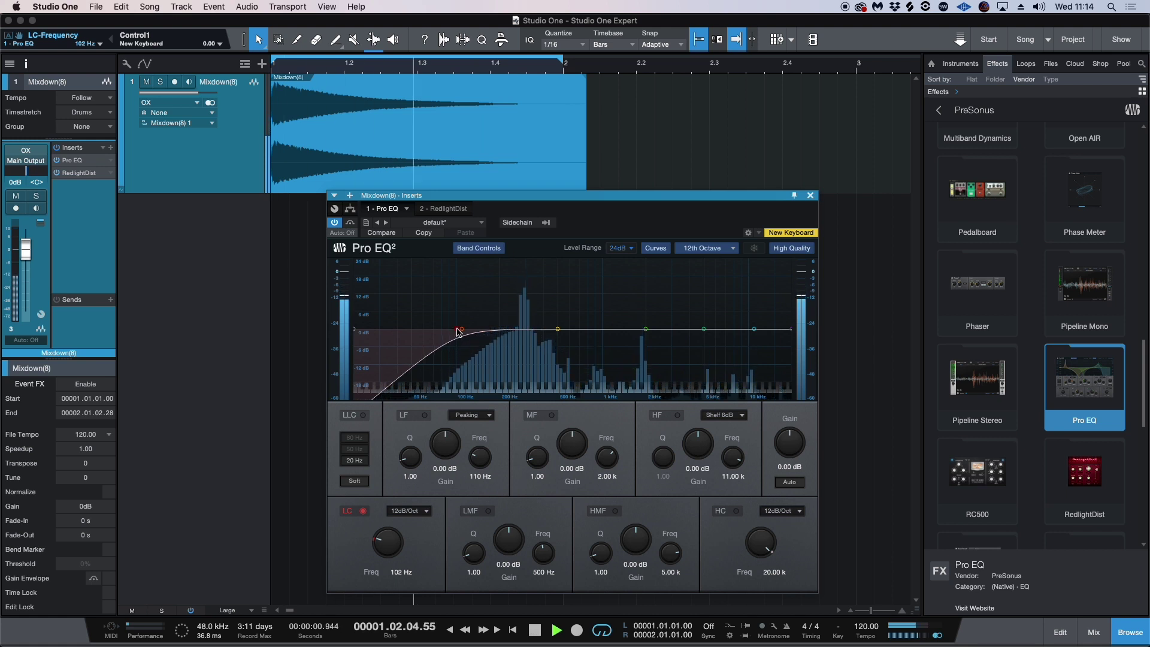
# Set Pro EQ's spectrum display to FFT Curve, keeping the band curves shown
pyautogui.click(659, 248)
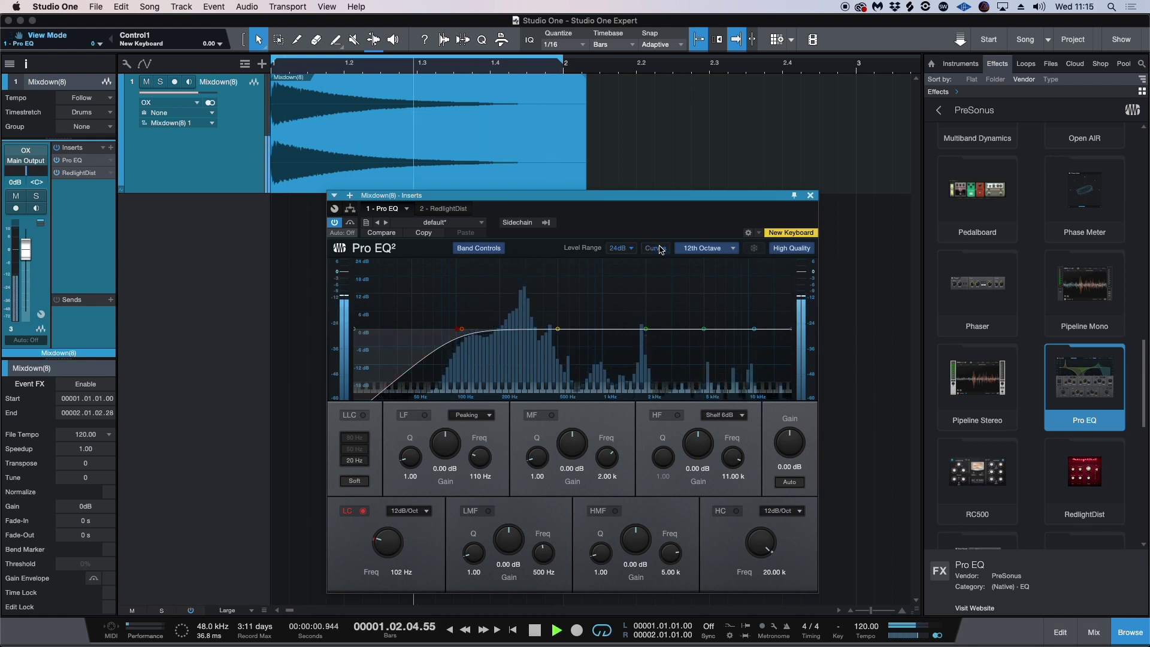
pyautogui.click(656, 248)
pyautogui.click(725, 250)
pyautogui.click(726, 254)
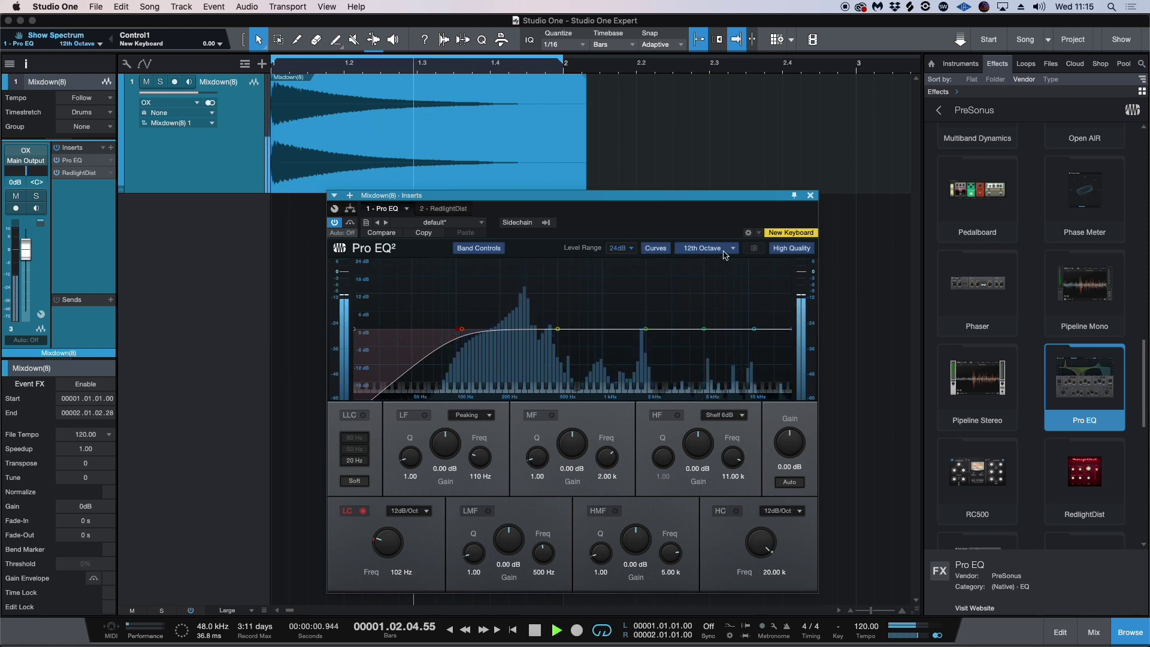
pyautogui.click(725, 254)
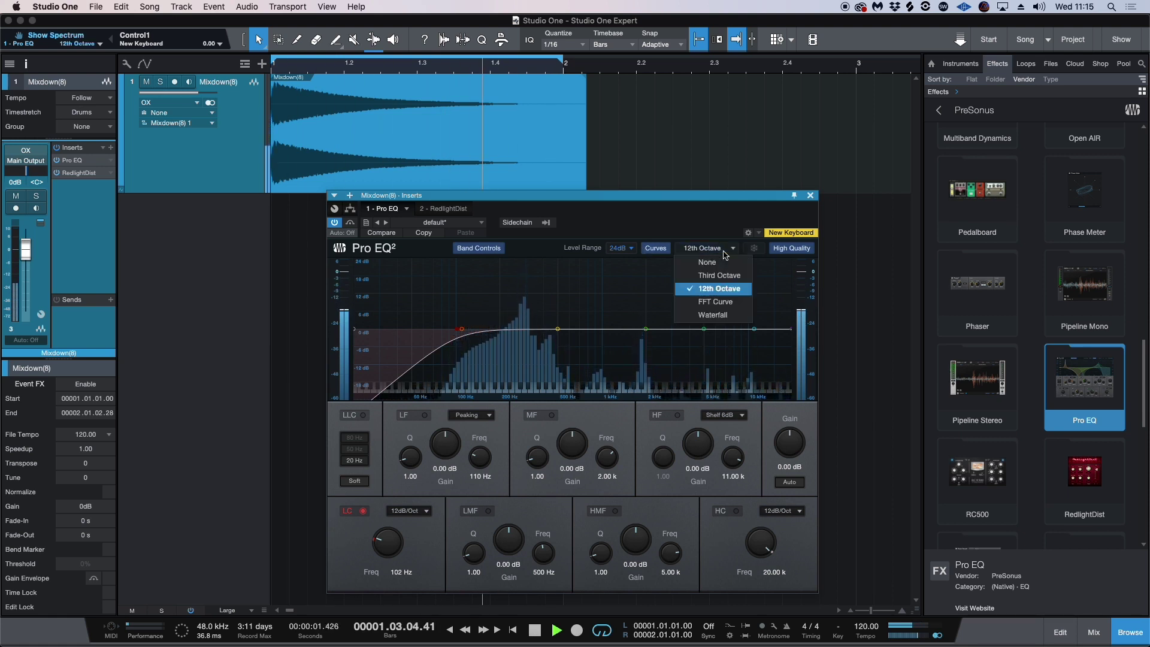
pyautogui.click(725, 302)
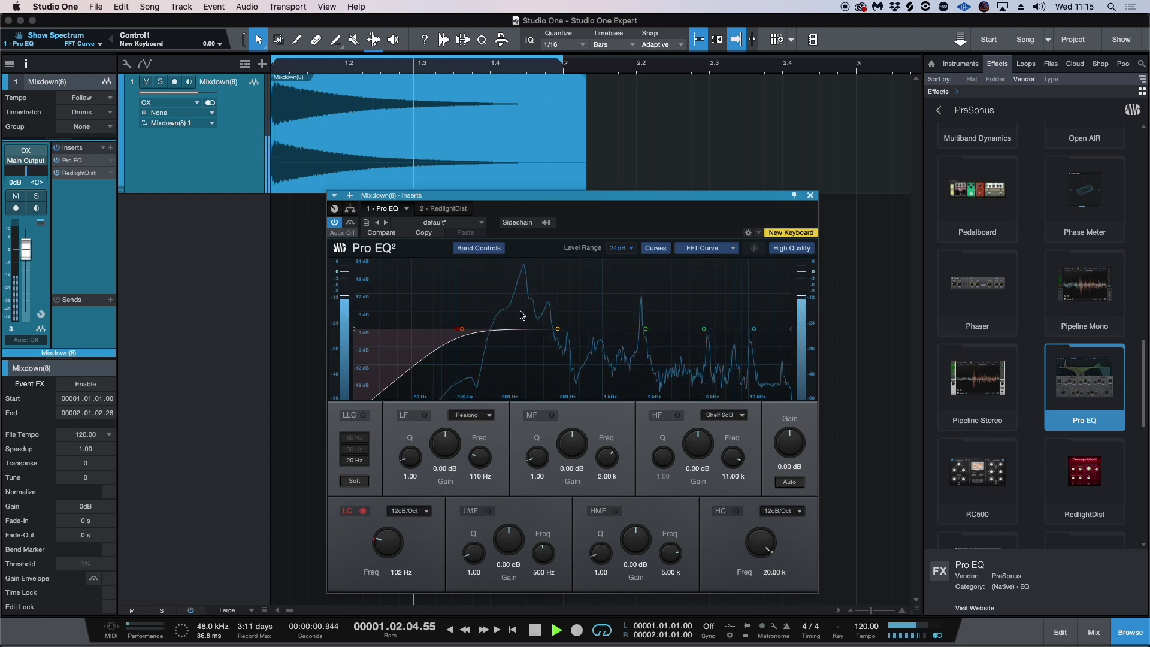
# Cut the LMF band by about 5.75 dB at 289 Hz (Q 2.80) and the MF band by 4.56 dB at 1.87 kHz (Q 4.30)
pyautogui.moveTo(522, 329)
pyautogui.mouseDown()
pyautogui.moveTo(523, 356)
pyautogui.moveTo(523, 347)
pyautogui.mouseUp()
pyautogui.scroll(-3, 521, 349)
pyautogui.scroll(5, 522, 349)
pyautogui.moveTo(646, 328); pyautogui.dragTo(641, 343)
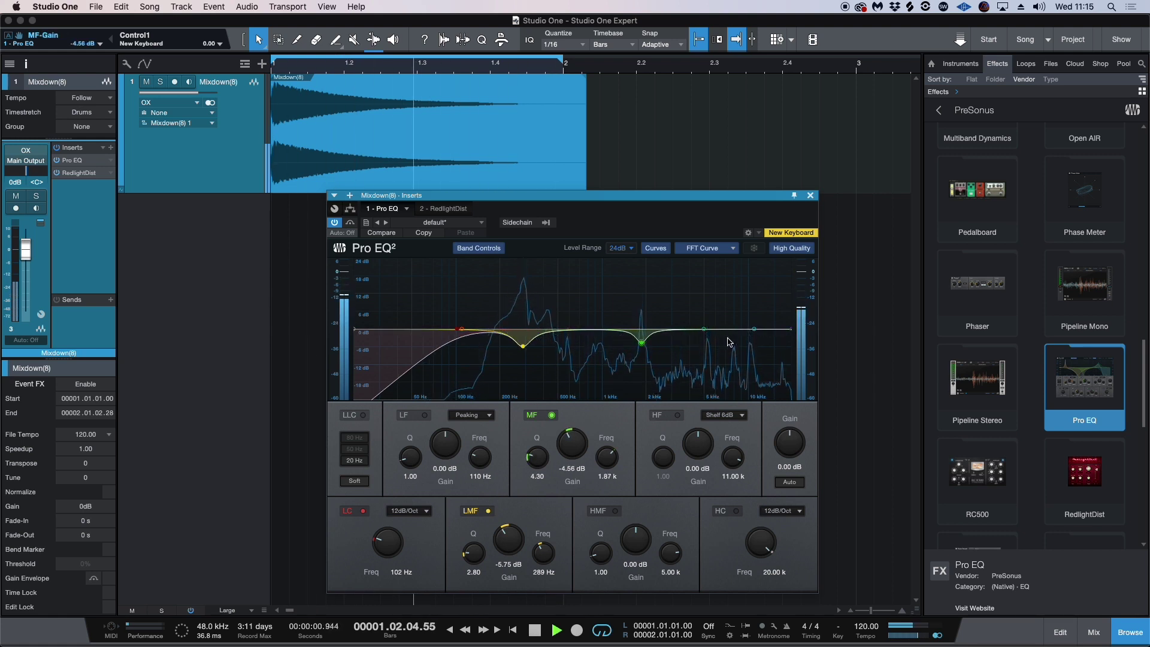
# Adjust Pro EQ to a 216 Hz low cut and a 5.55 dB LMF cut at 294 Hz, and close its window
pyautogui.moveTo(523, 346); pyautogui.dragTo(505, 330)
pyautogui.click(462, 329)
pyautogui.press('space')
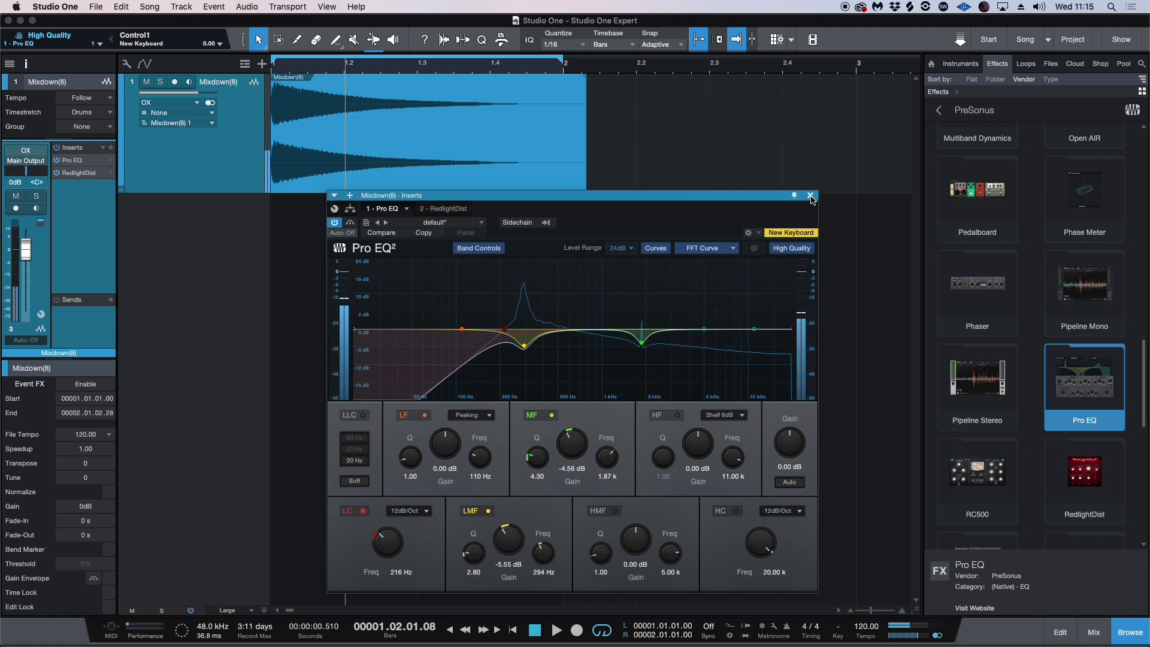
pyautogui.click(810, 197)
# Send the mixdown event to a new SampleOne instrument and toggle monitoring on its instrument track
pyautogui.rightClick(502, 160)
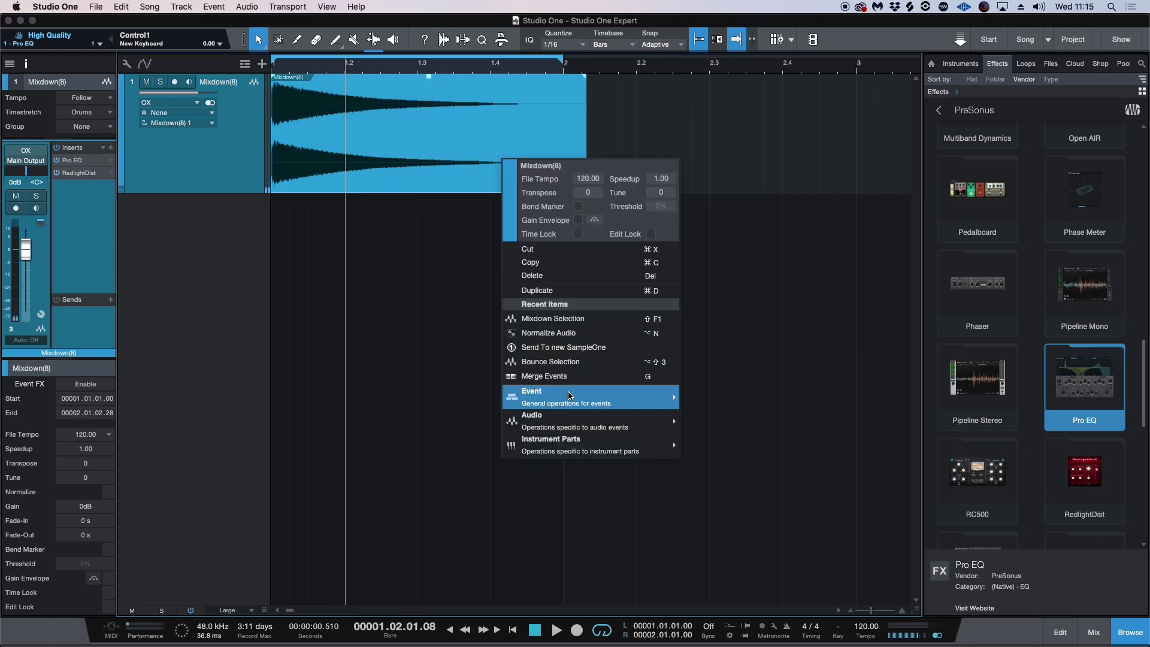
pyautogui.moveTo(563, 413)
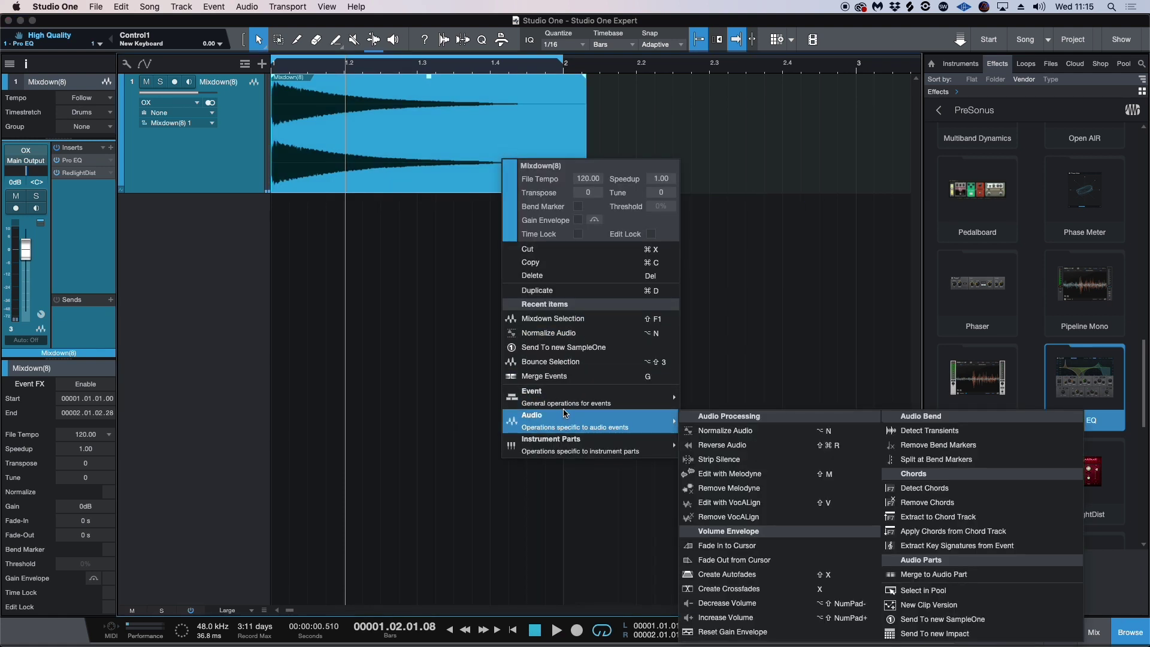
pyautogui.click(570, 348)
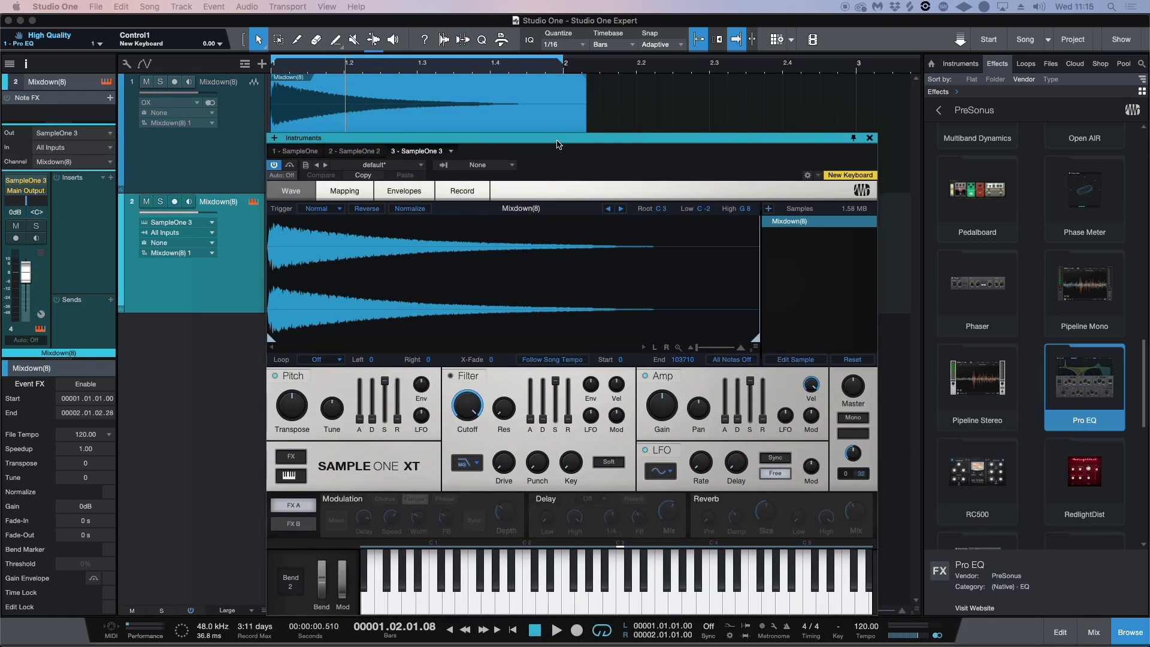
pyautogui.click(189, 201)
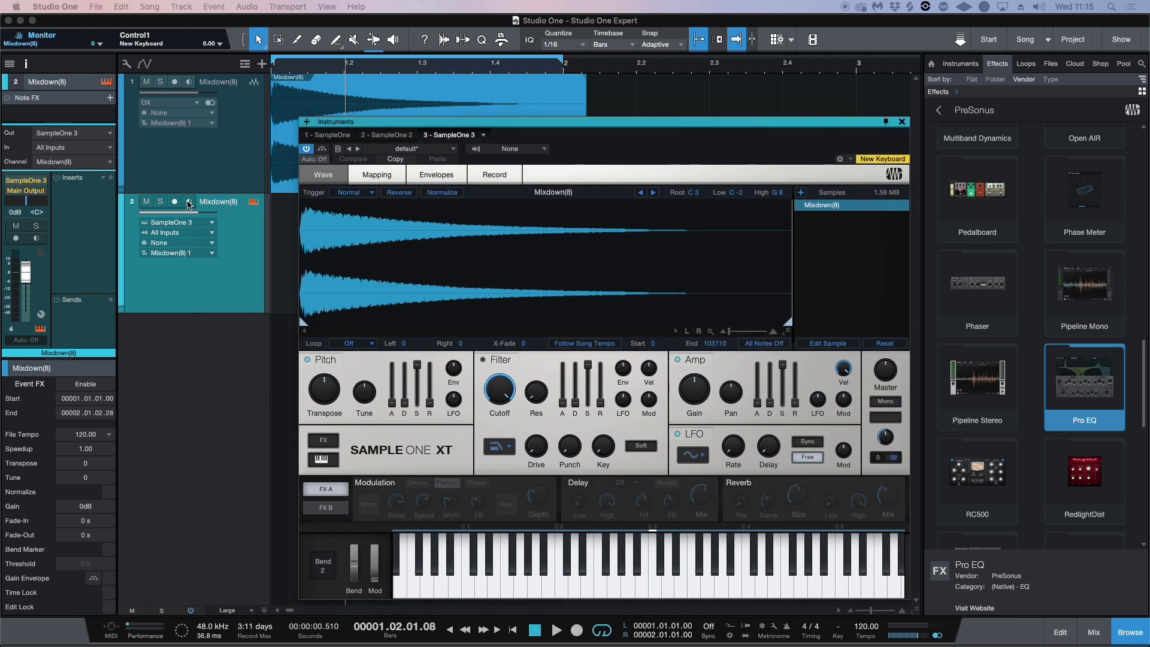
# Reposition the SampleOne window and normalize the Mixdown(8) sample
pyautogui.moveTo(510, 131)
pyautogui.mouseDown()
pyautogui.moveTo(431, 115)
pyautogui.moveTo(507, 115)
pyautogui.mouseUp()
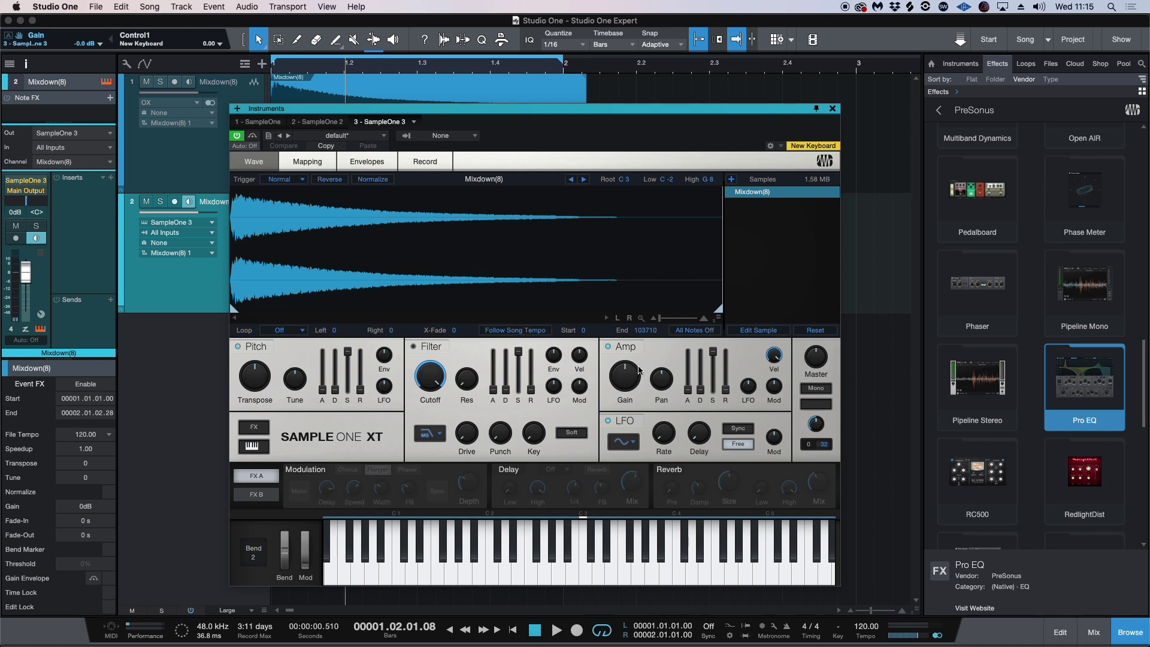
pyautogui.moveTo(692, 392)
pyautogui.click(374, 180)
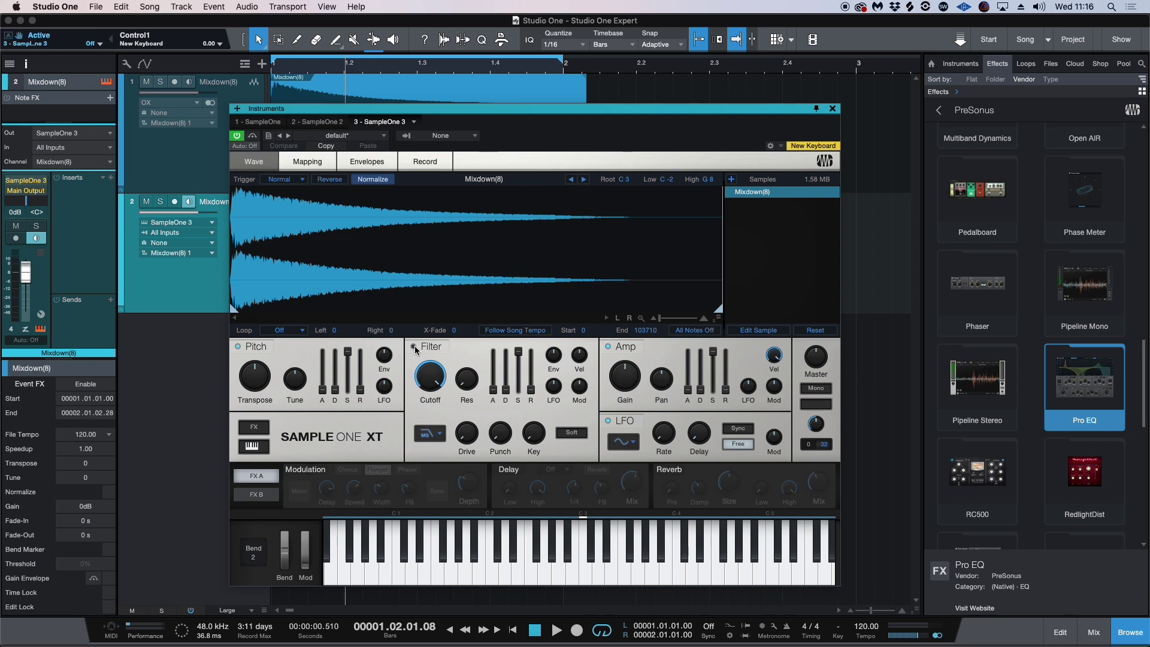
# Enable SampleOne's filter and lower its cutoff
pyautogui.click(440, 434)
pyautogui.click(447, 414)
pyautogui.moveTo(430, 376); pyautogui.dragTo(429, 399)
# Move the sample's start point to about 146, where the waveform begins to rise
pyautogui.scroll(3, 283, 309)
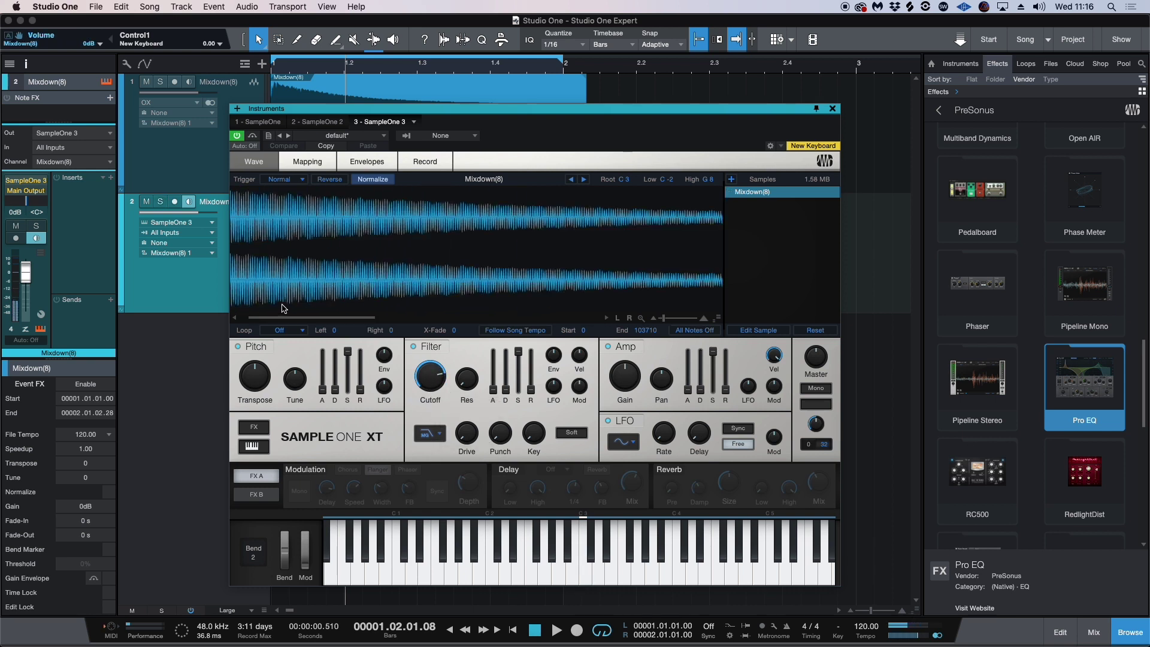
pyautogui.scroll(10, 282, 318)
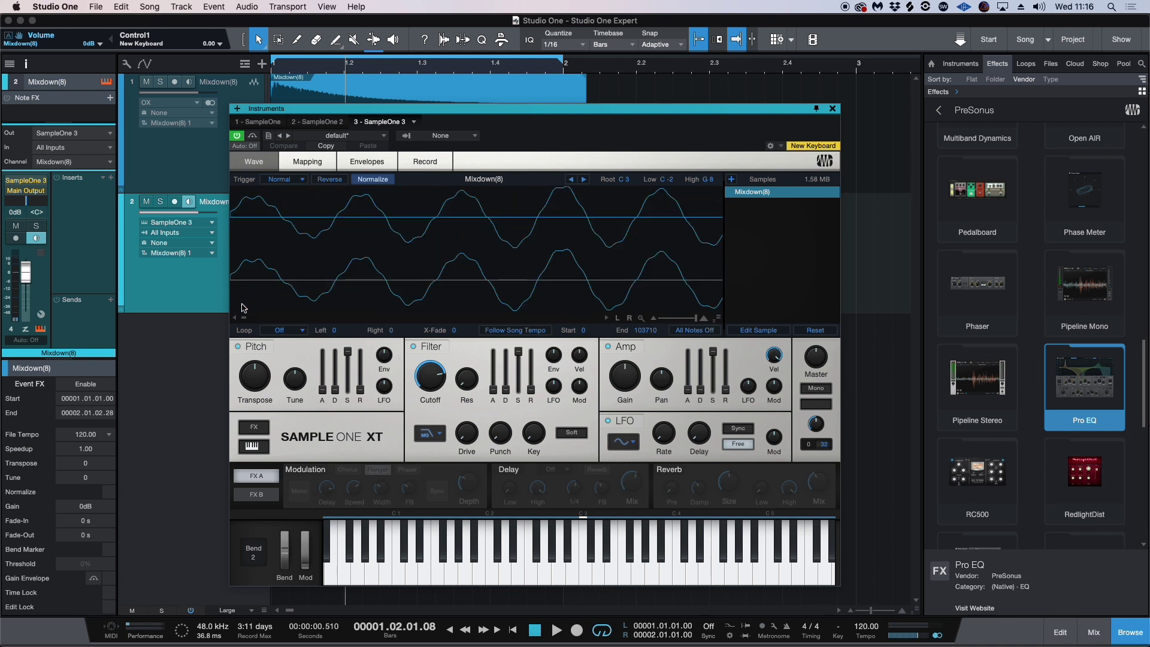
pyautogui.moveTo(243, 318); pyautogui.dragTo(322, 296)
pyautogui.scroll(-1, 242, 311)
pyautogui.click(322, 296)
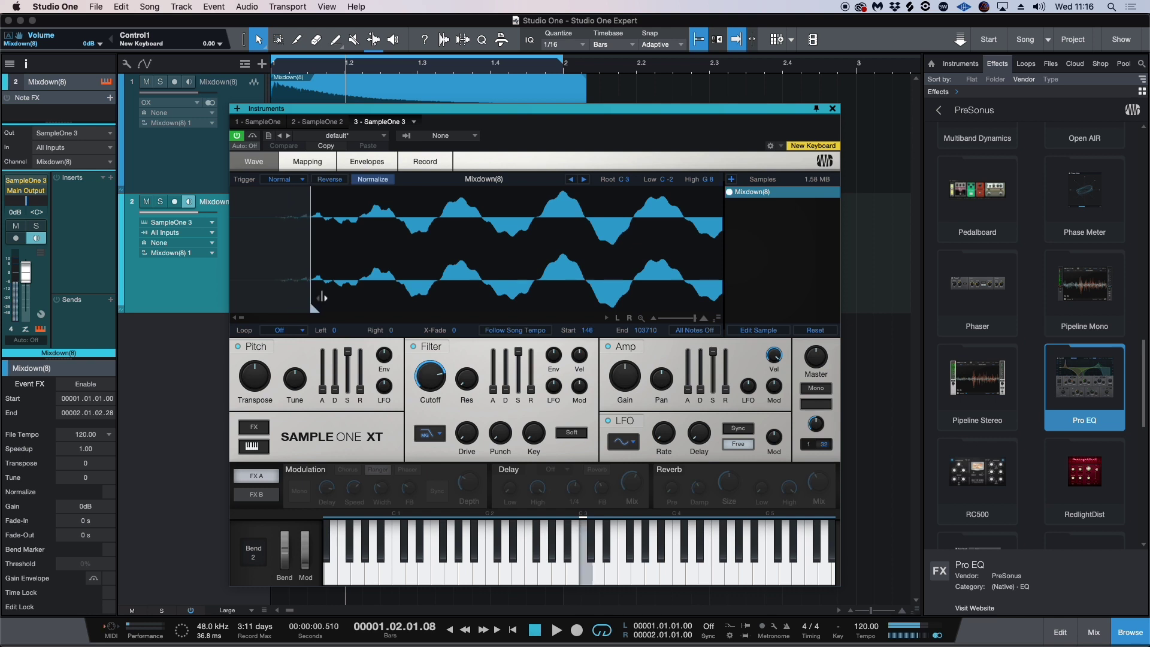
# Set the filter to HP12 State, adjusting its cutoff, and raise the amp gain
pyautogui.moveTo(439, 383); pyautogui.dragTo(443, 362)
pyautogui.scroll(-5, 420, 280)
pyautogui.scroll(1, 420, 280)
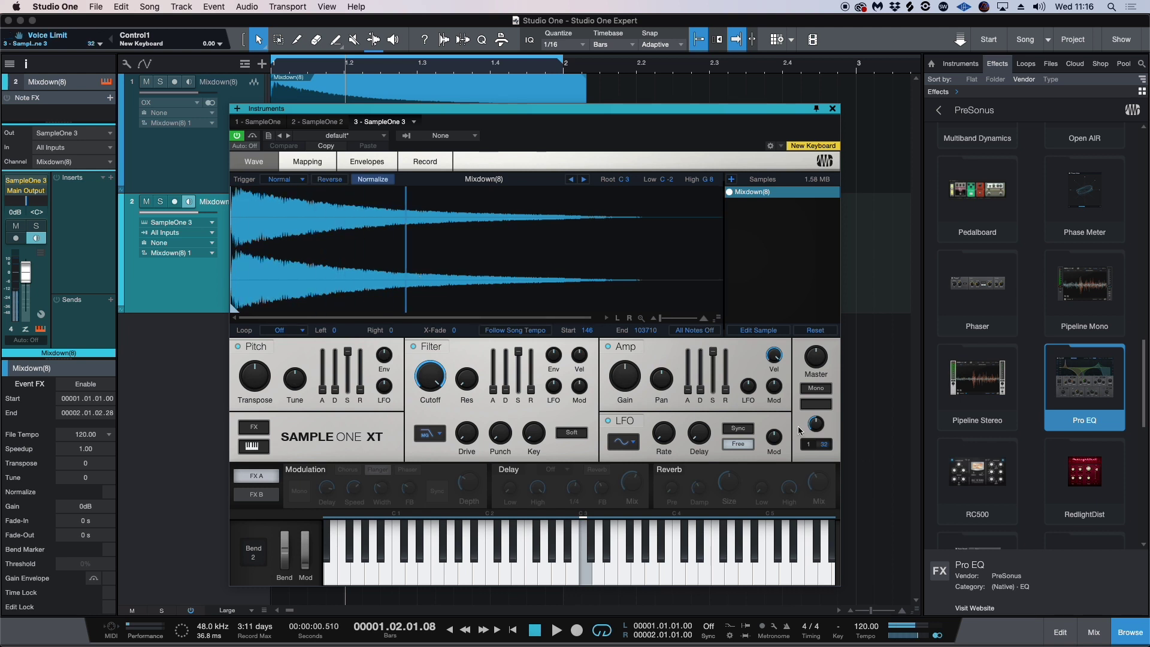
pyautogui.moveTo(621, 371); pyautogui.dragTo(624, 369)
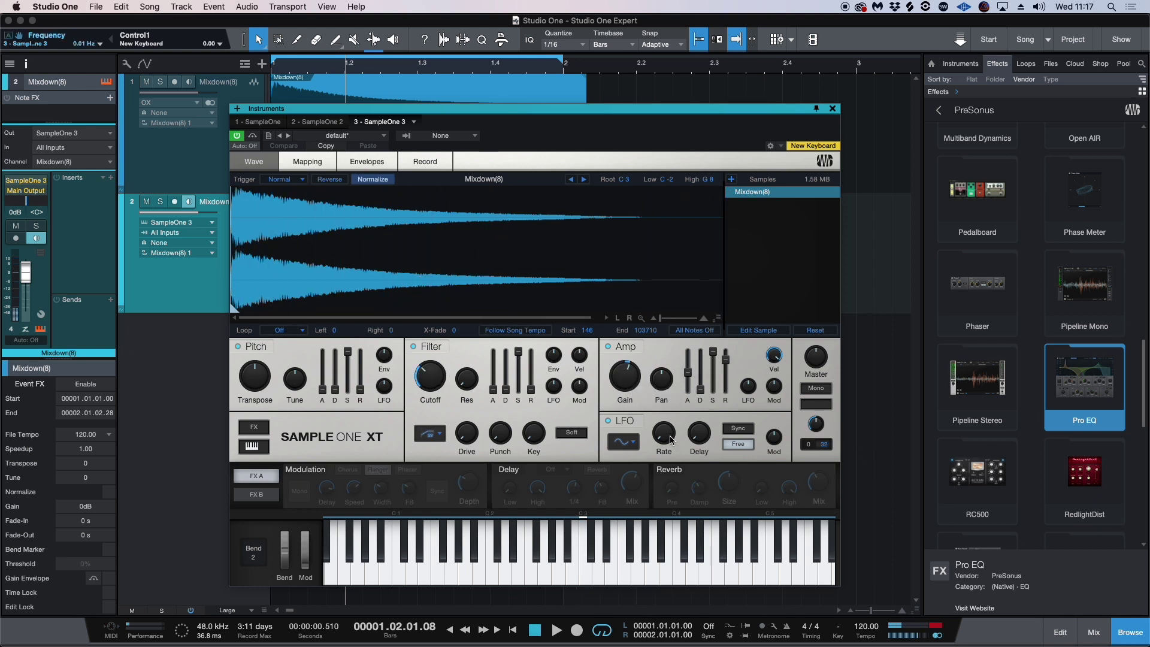
# Raise the LFO rate and change the LFO waveform from Sine to Saw
pyautogui.moveTo(671, 441); pyautogui.dragTo(669, 426)
pyautogui.click(628, 446)
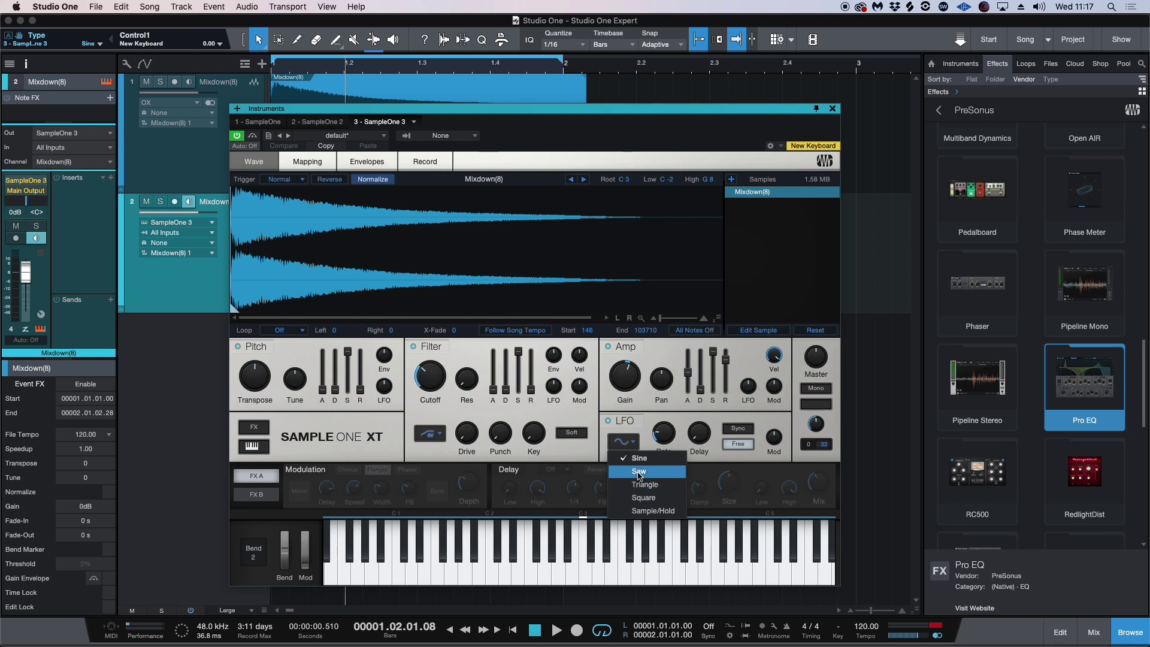
pyautogui.click(640, 472)
pyautogui.moveTo(672, 433); pyautogui.dragTo(673, 429)
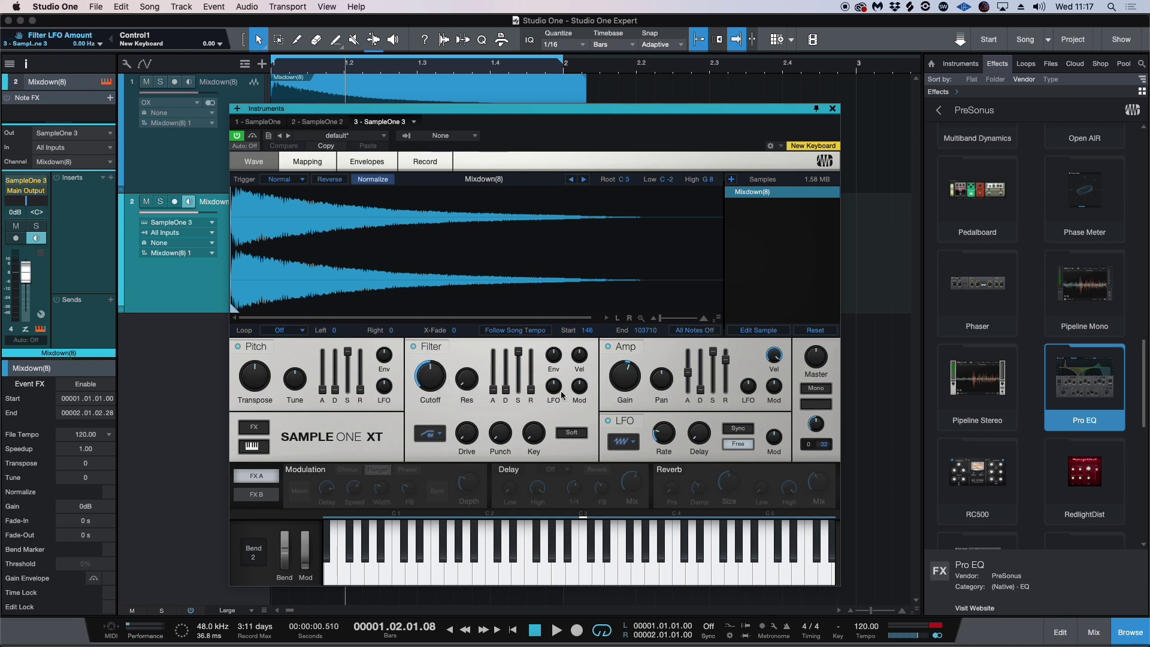
# Raise the filter's LFO amount and try the LP24 Ladder filter type
pyautogui.moveTo(557, 390)
pyautogui.mouseDown()
pyautogui.moveTo(556, 372)
pyautogui.moveTo(561, 382)
pyautogui.mouseUp()
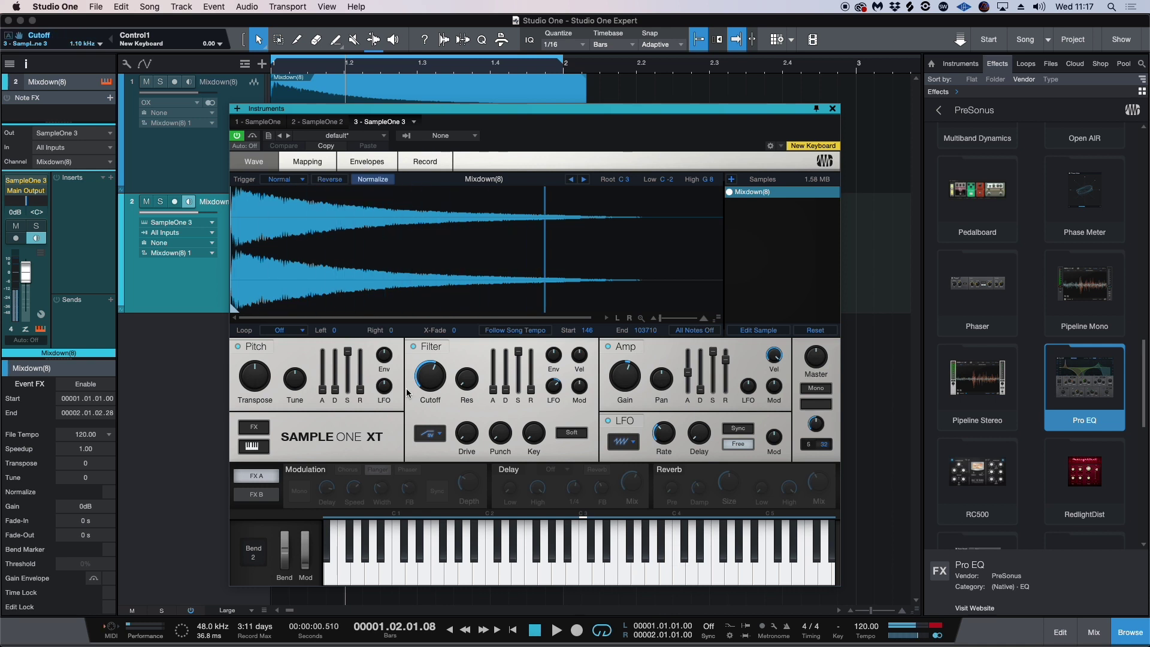
pyautogui.click(441, 433)
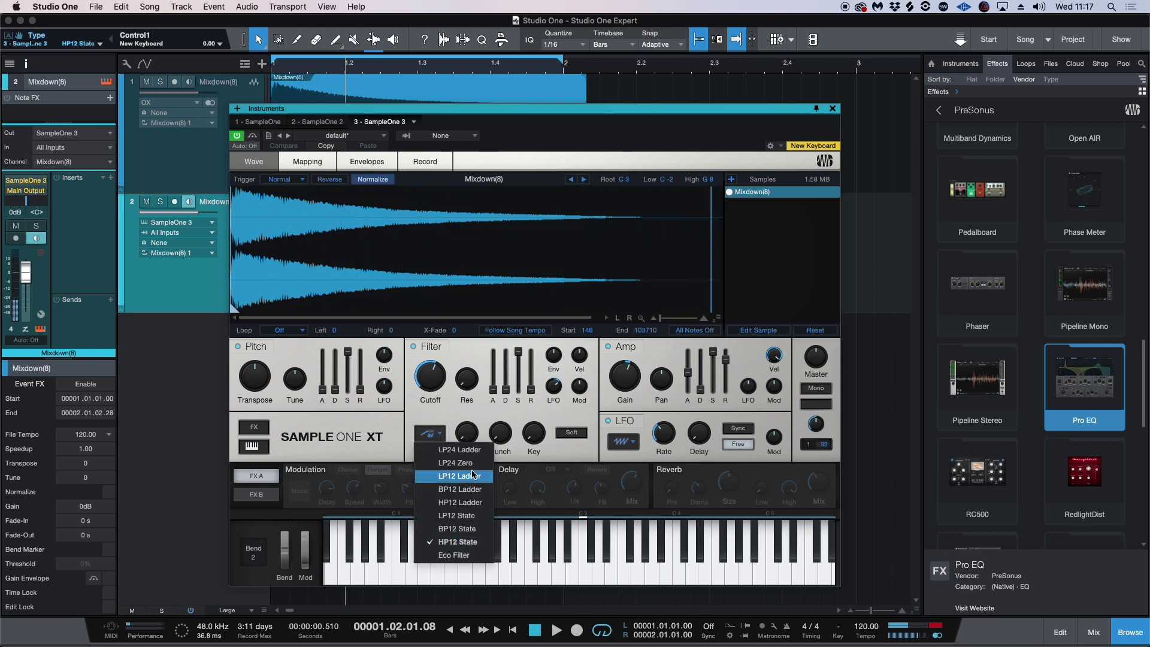
pyautogui.click(459, 450)
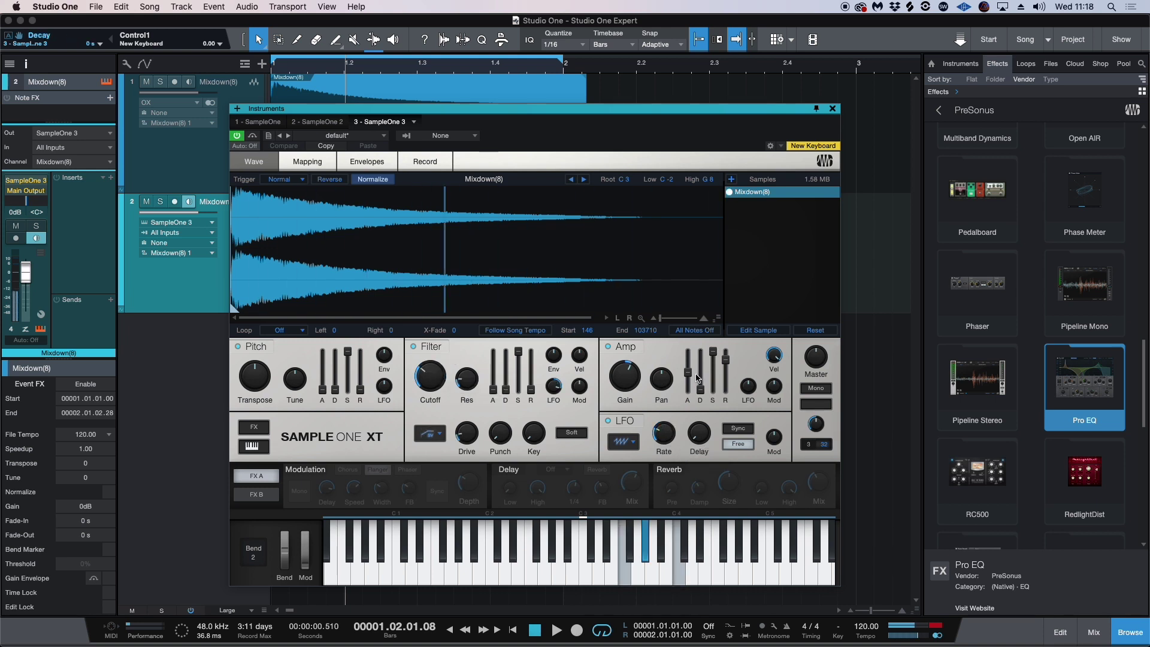
# Reshape the amp envelope and increase the LFO rate slightly
pyautogui.moveTo(687, 372); pyautogui.dragTo(713, 413)
pyautogui.moveTo(656, 436); pyautogui.dragTo(667, 406)
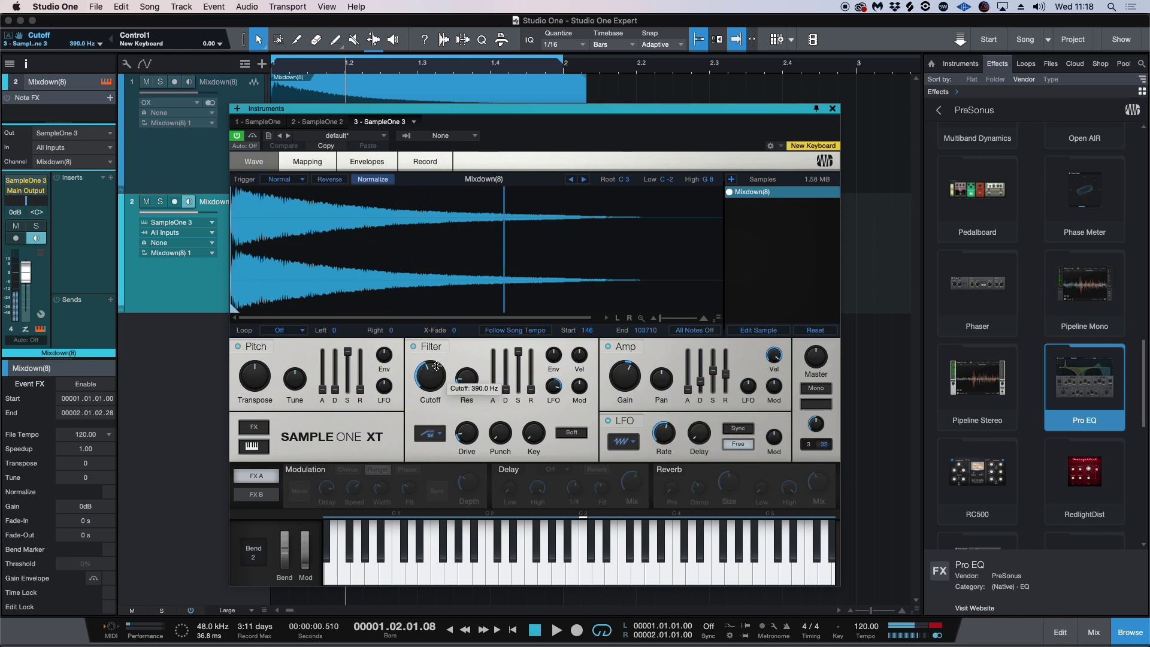
# Enable the reverb in the FX A section, setting its mix to 53% and reducing its size
pyautogui.click(256, 495)
pyautogui.moveTo(560, 492); pyautogui.dragTo(561, 498)
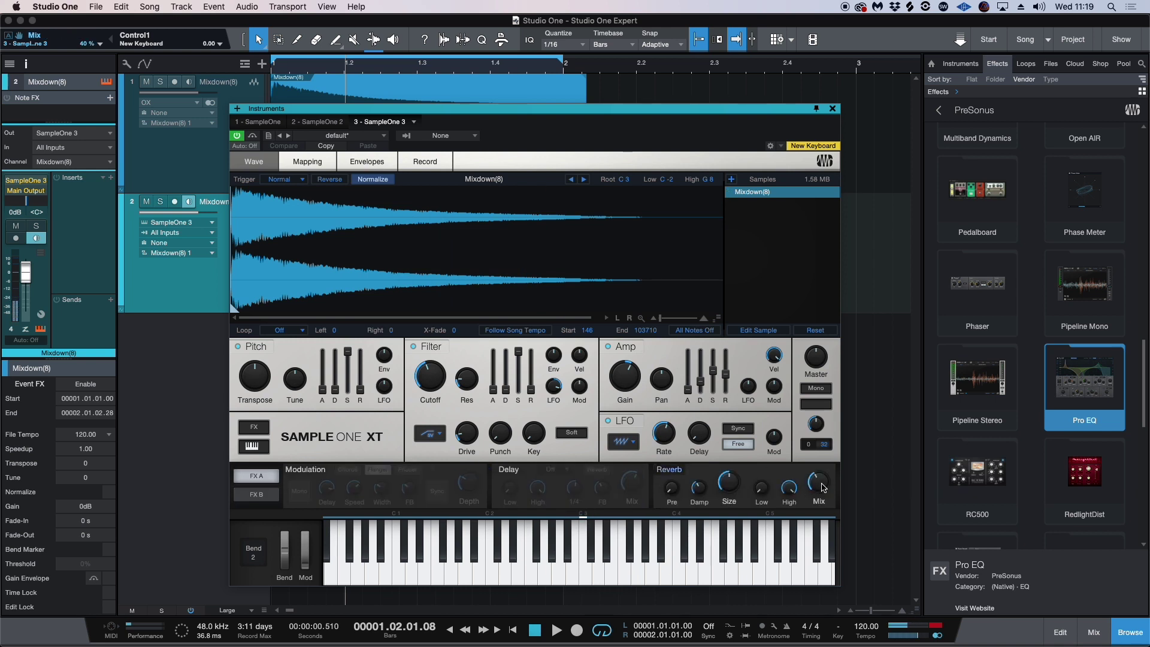
pyautogui.moveTo(821, 487); pyautogui.dragTo(823, 470)
pyautogui.moveTo(730, 478); pyautogui.dragTo(671, 481)
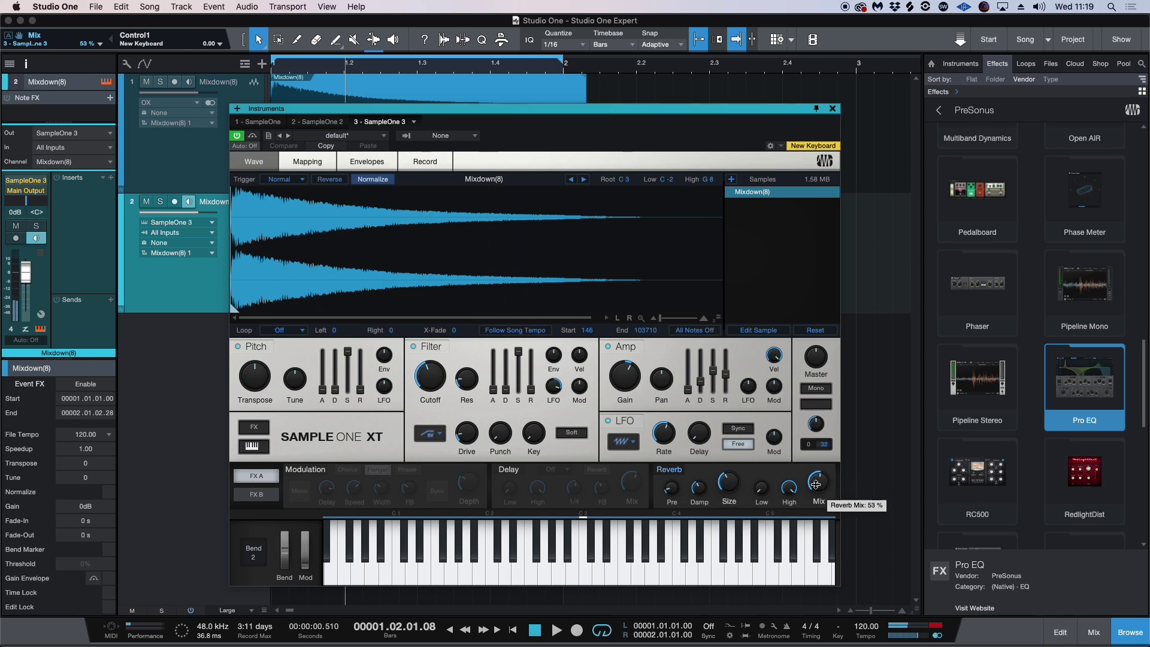
# Enable the delay with the Panned ping-pong type, a 1/16 D time and its Reverb option on
pyautogui.click(508, 469)
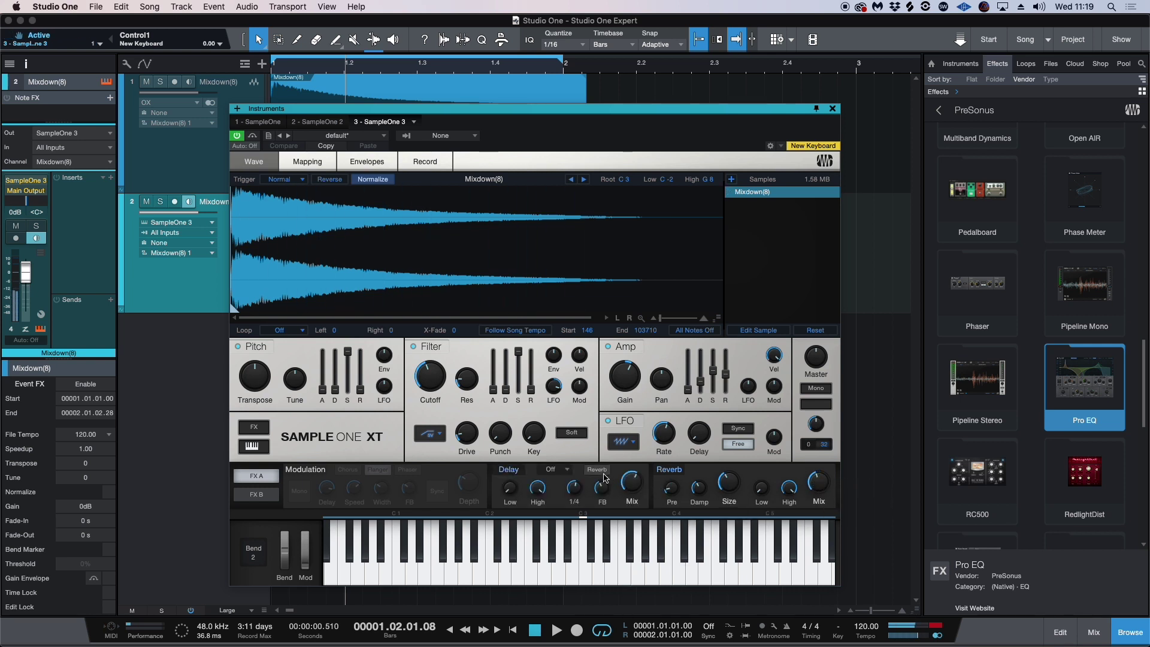
pyautogui.click(567, 469)
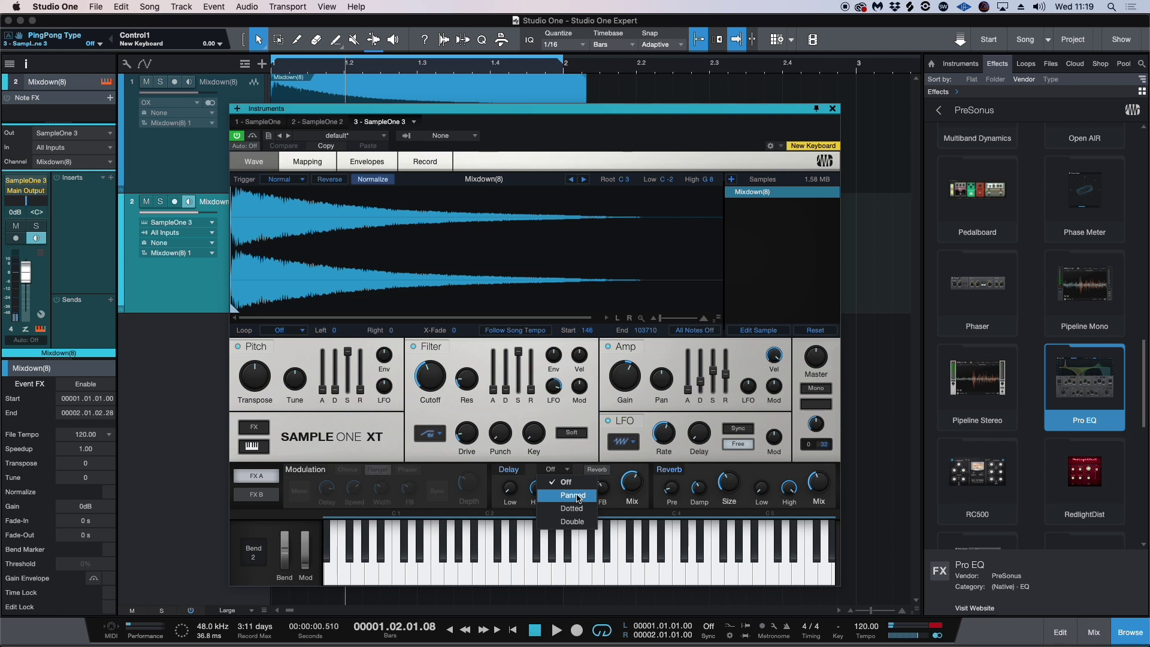
pyautogui.click(573, 495)
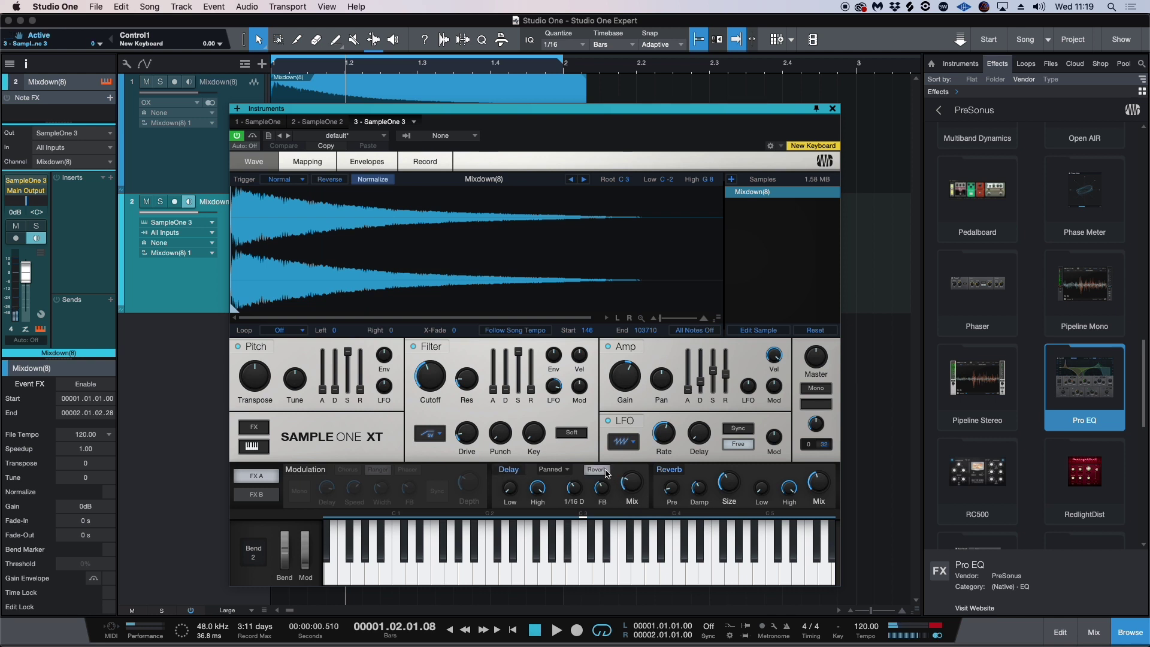
# Enable Chorus modulation with a shorter chorus delay, and set the delay effect's mix to 8%
pyautogui.click(318, 470)
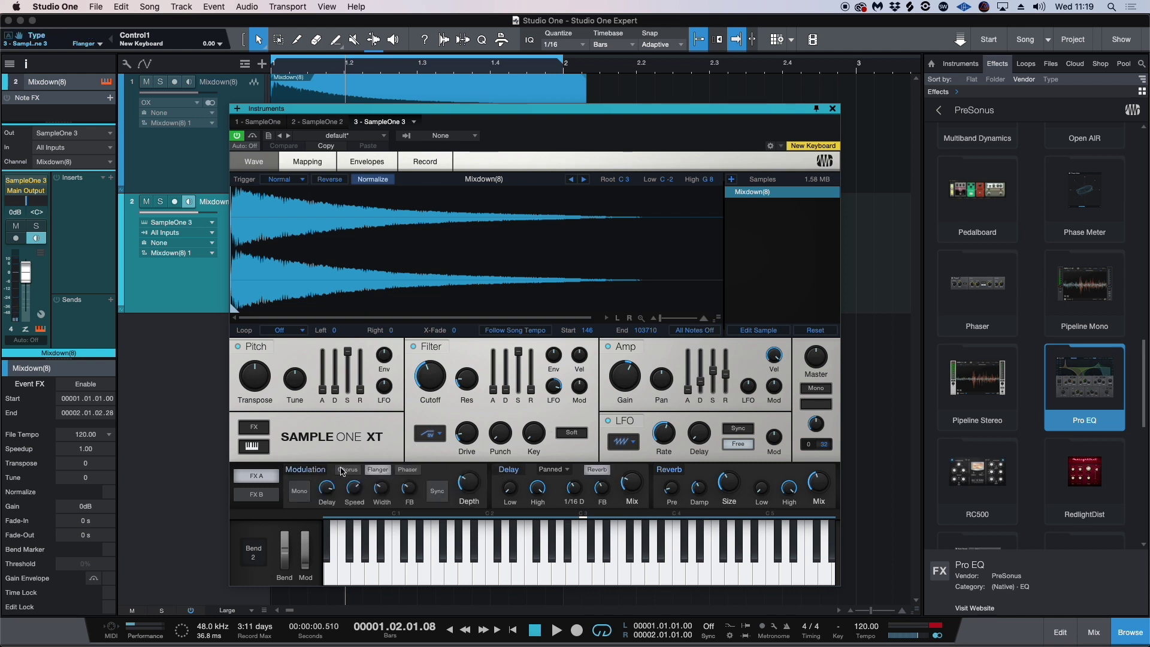
pyautogui.click(341, 472)
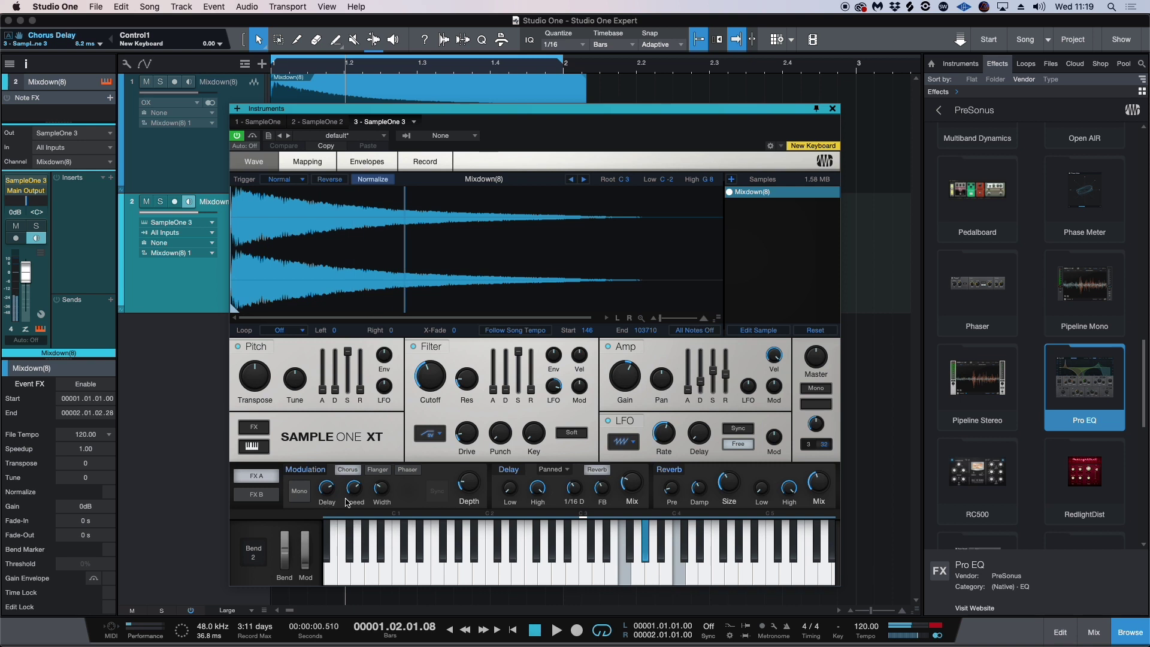
pyautogui.moveTo(326, 489); pyautogui.dragTo(319, 515)
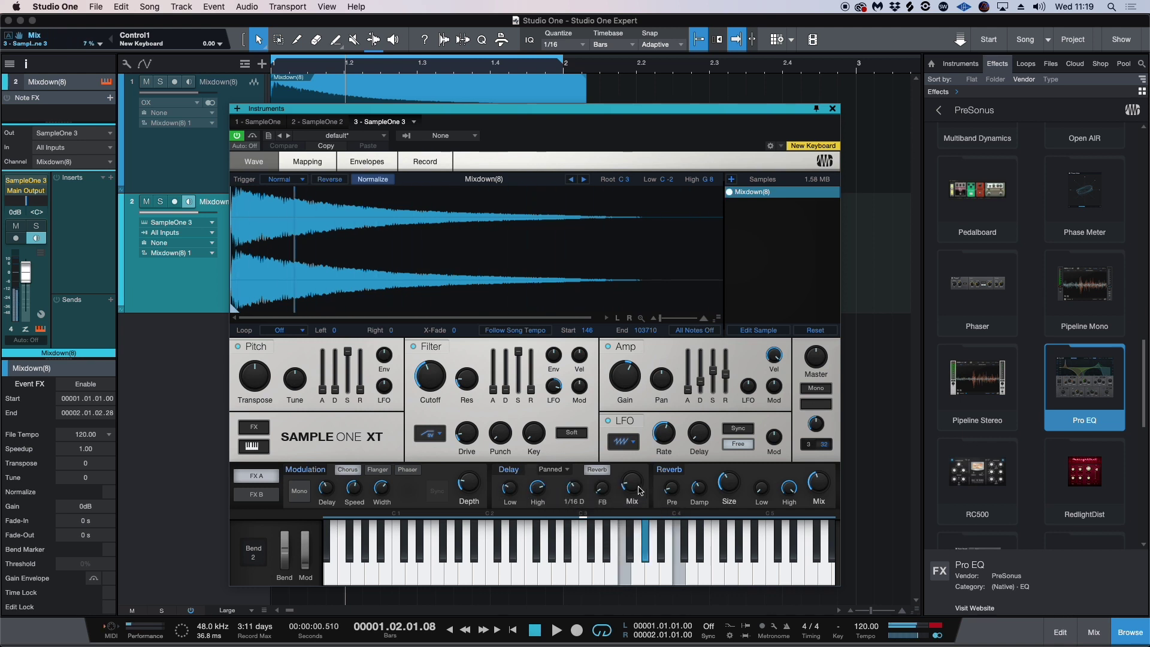
pyautogui.moveTo(639, 490); pyautogui.dragTo(638, 485)
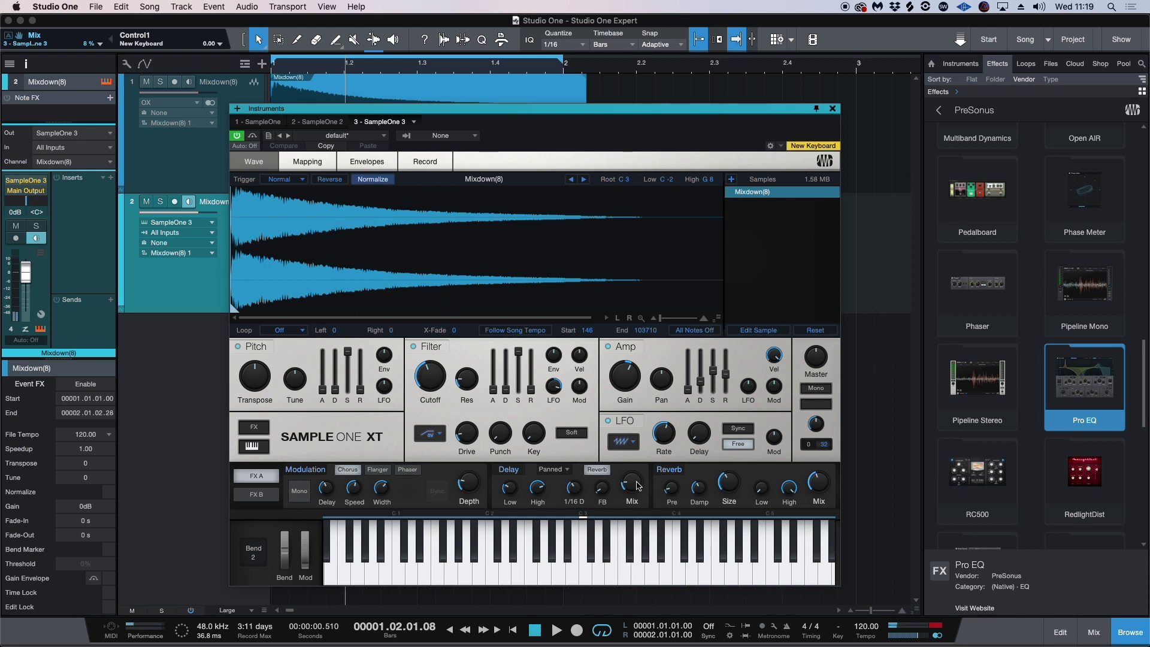